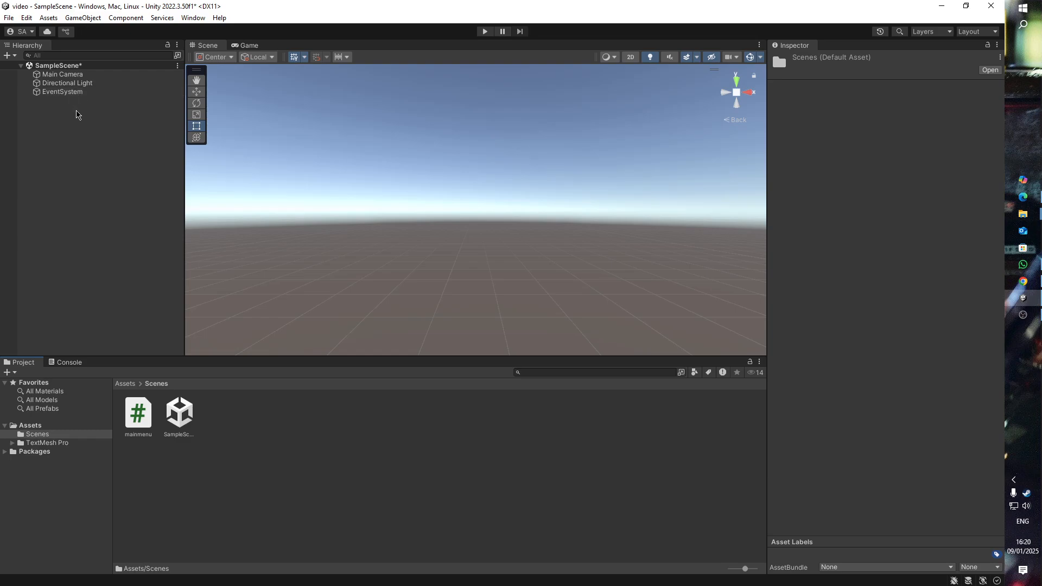
Add a UI Canvas to the sample scene.
right_click(84, 108)
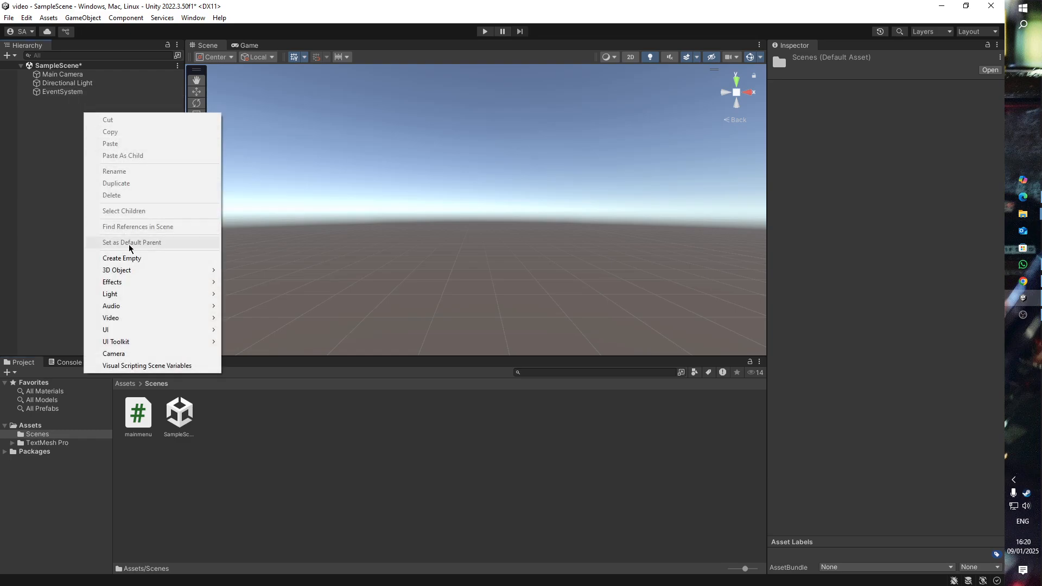
mouse_move(147, 334)
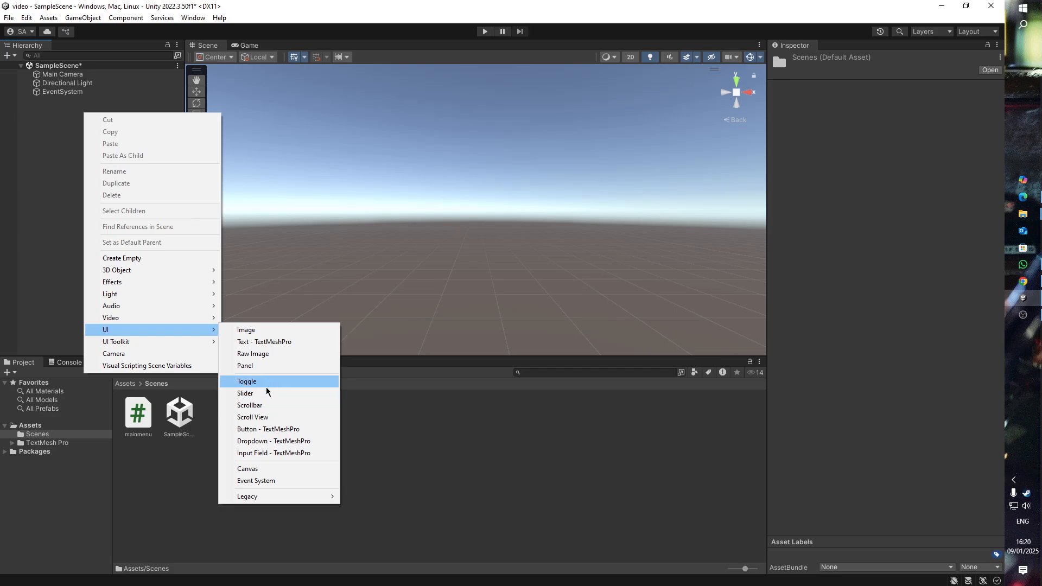
left_click(272, 472)
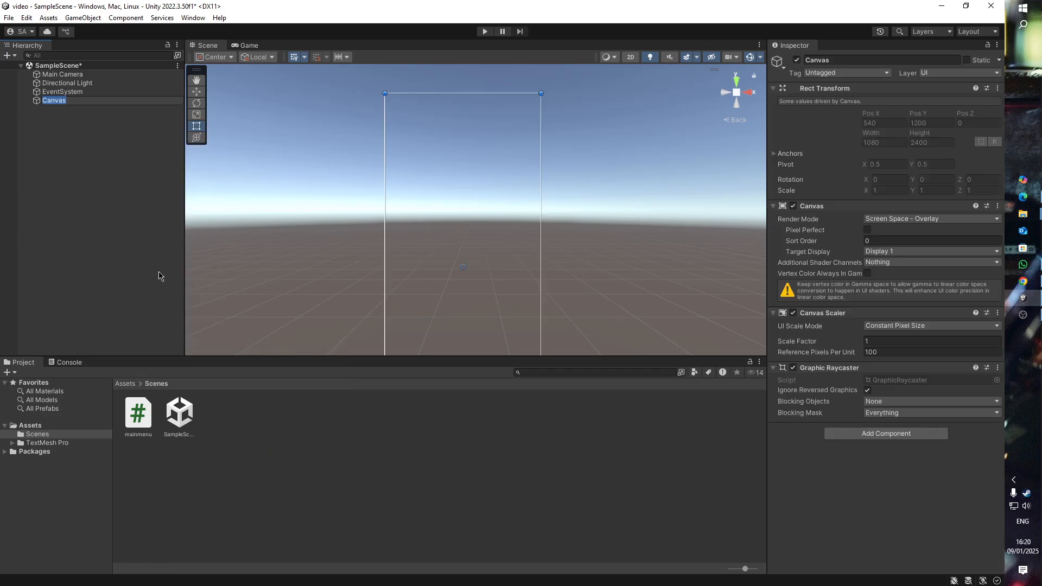
scroll(430, 249, "down", 1)
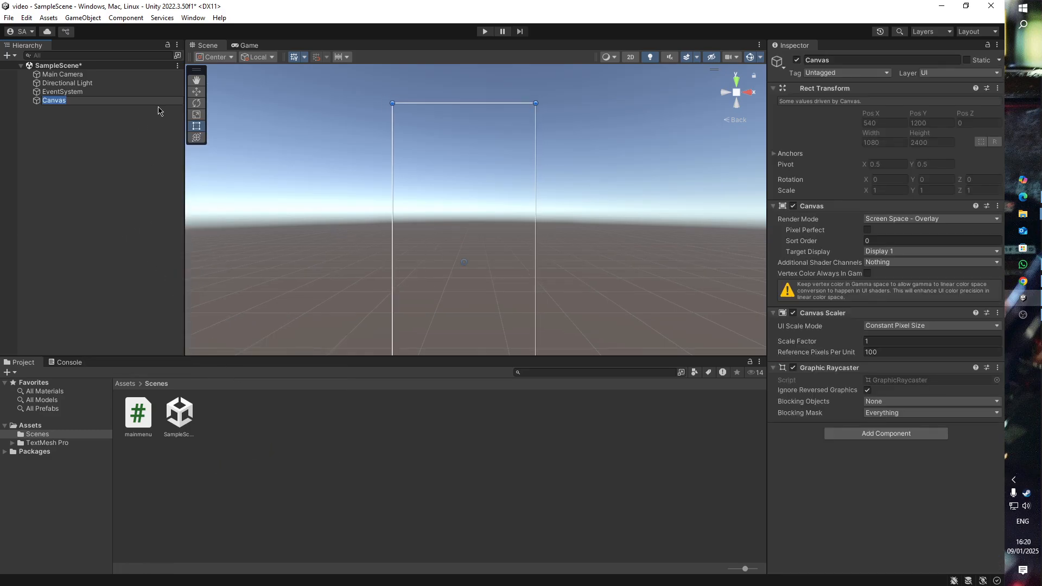
left_click(196, 80)
left_click_drag(310, 219, 313, 177)
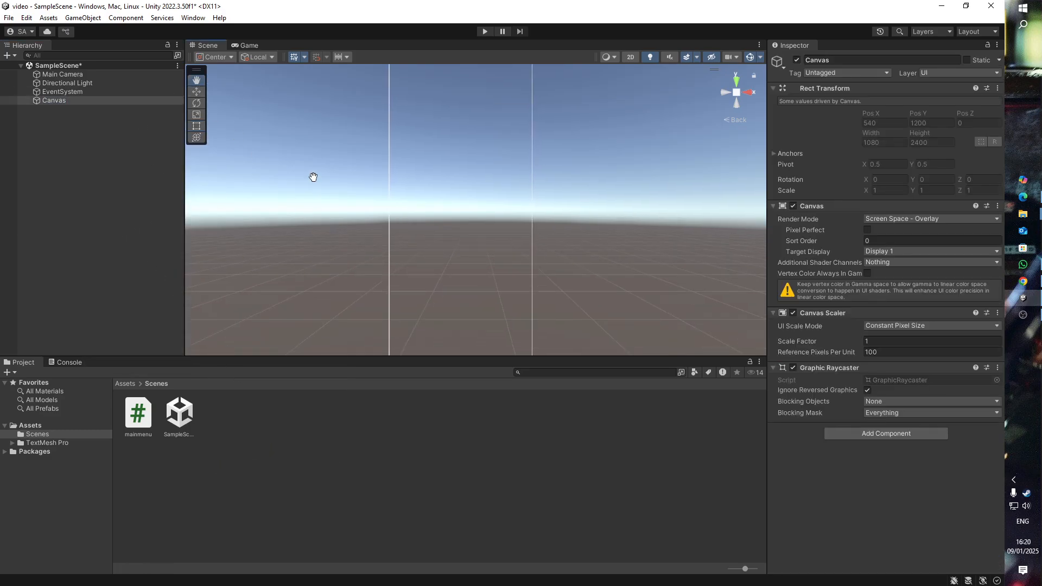
Add a UI Image as a child of the Canvas and name it bg.
right_click(78, 102)
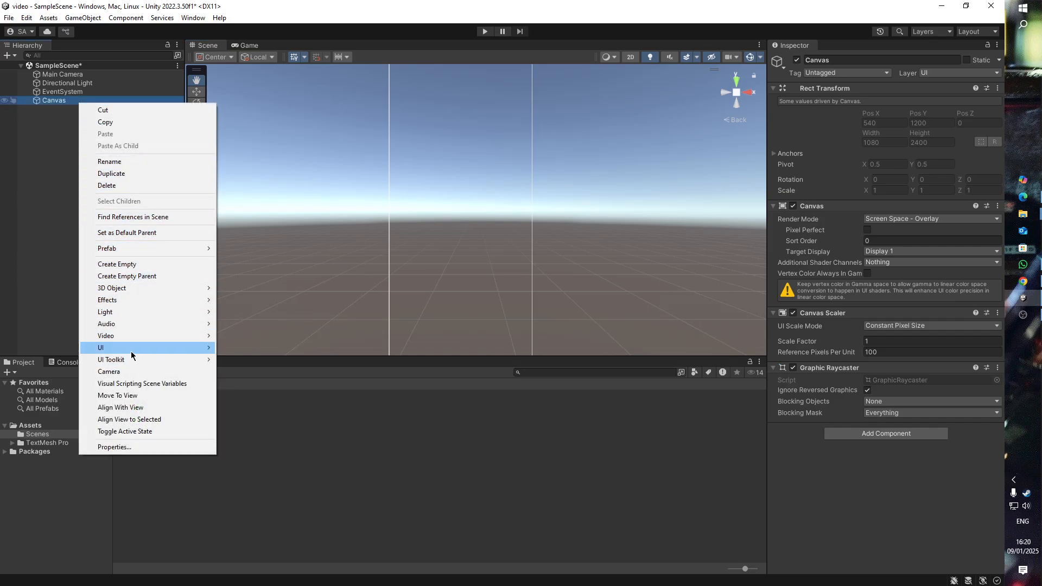
mouse_move(133, 348)
left_click(262, 353)
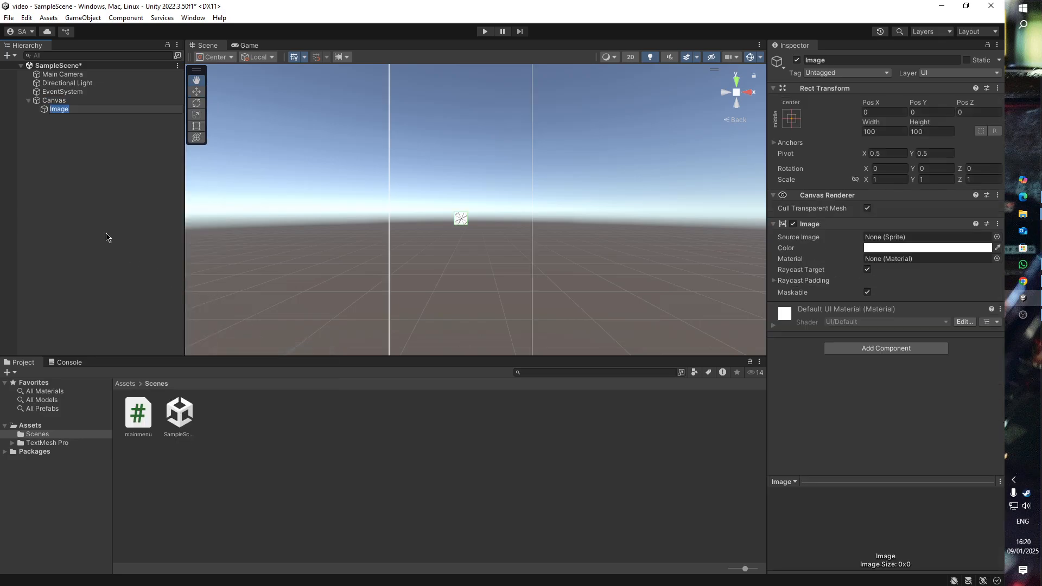
type("bg")
left_click(111, 166)
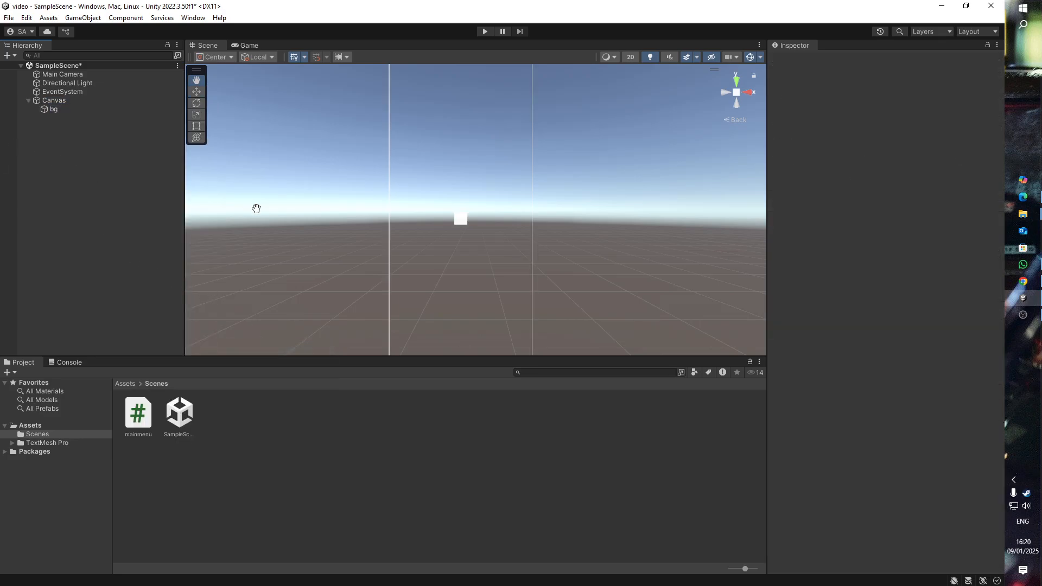
Set the bg image's width to 1080 and height to 2400.
left_click(83, 109)
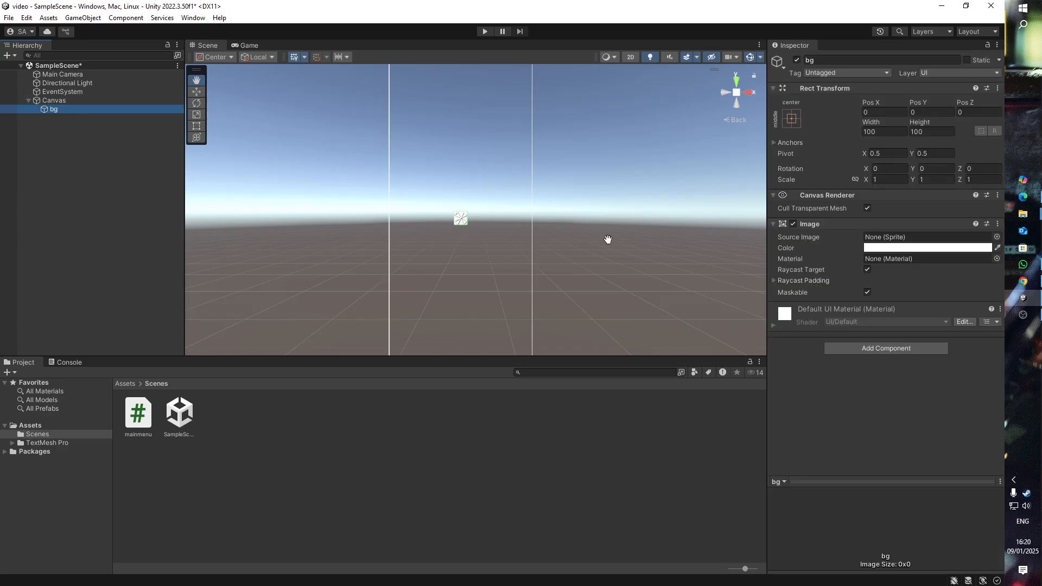
left_click(884, 133)
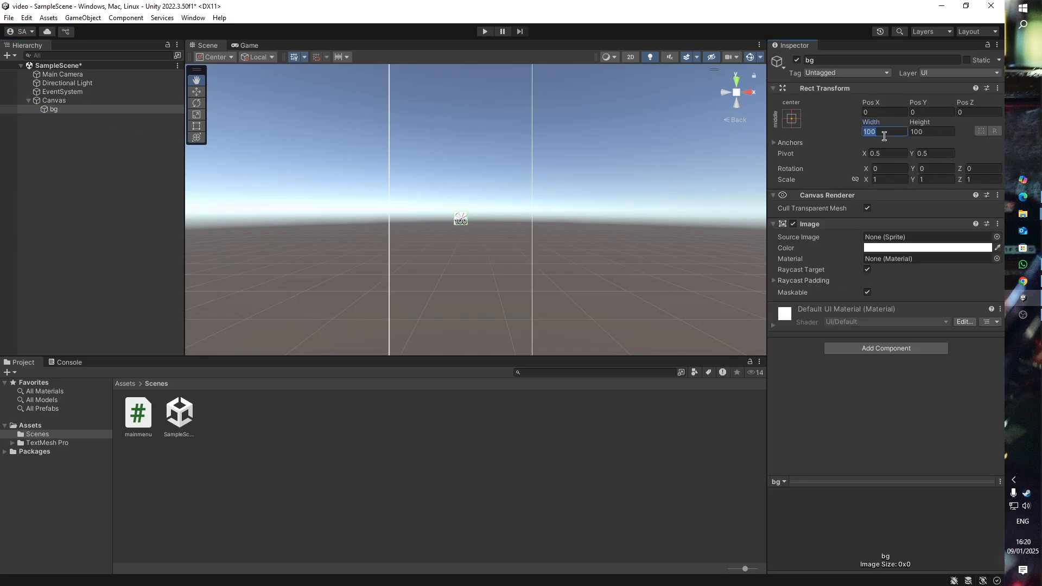
type("1080")
left_click(921, 132)
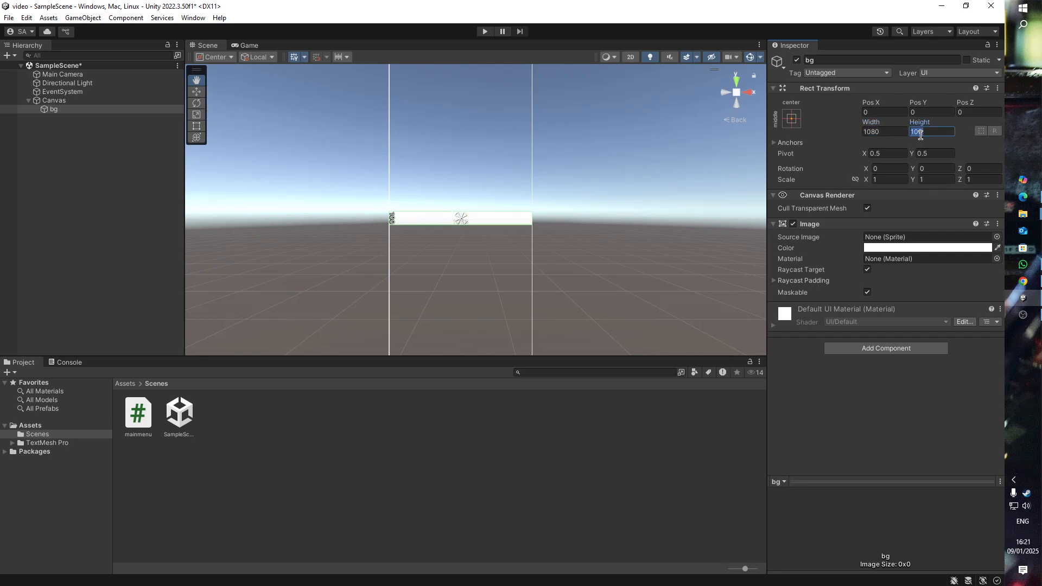
type("2400")
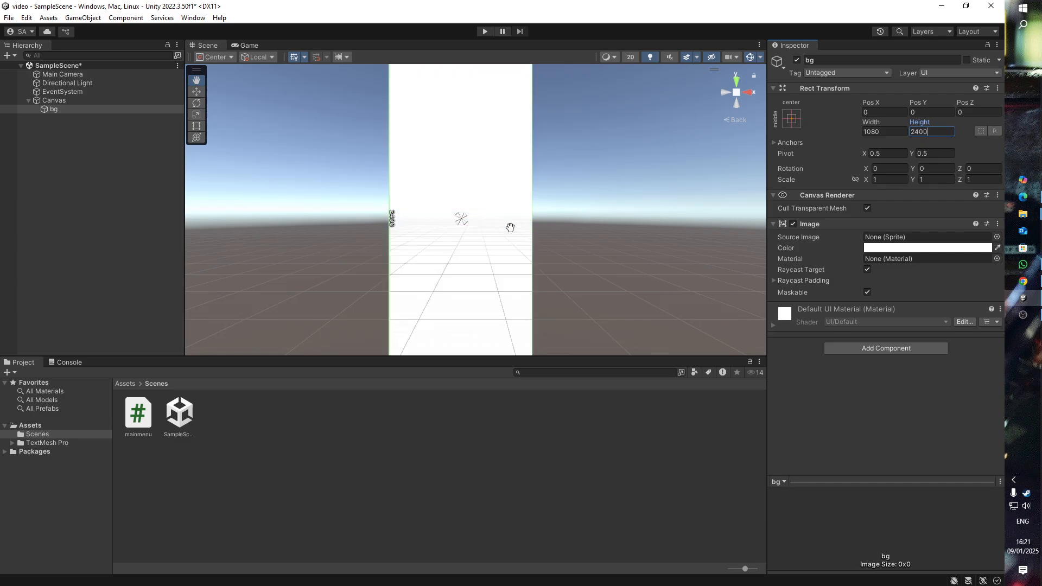
scroll(584, 285, "down", 2)
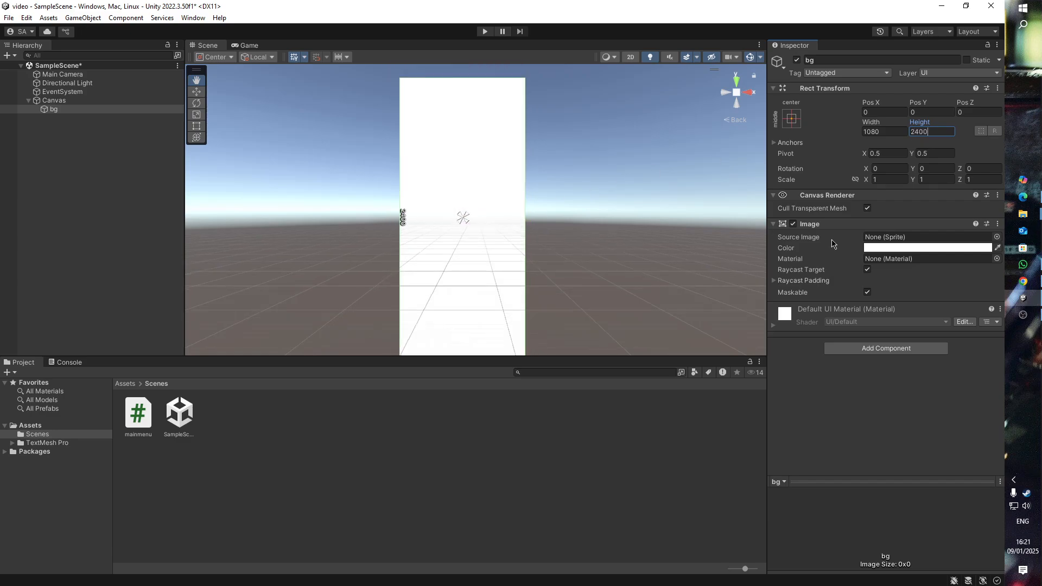
Import the PNG "Untitled (1080 x 2400 px)" from Downloads into the Scenes folder.
left_click(337, 414)
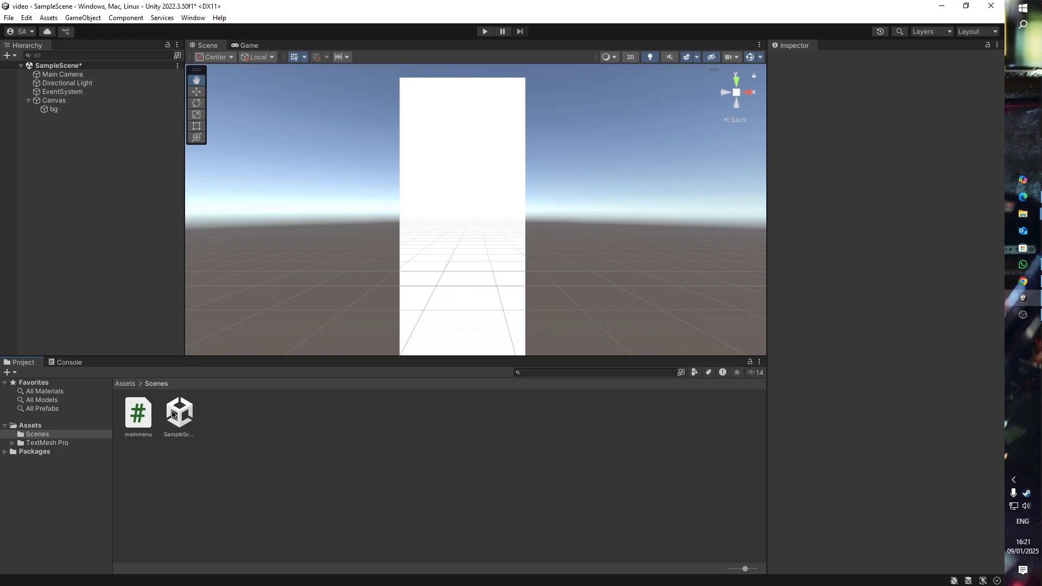
right_click(275, 421)
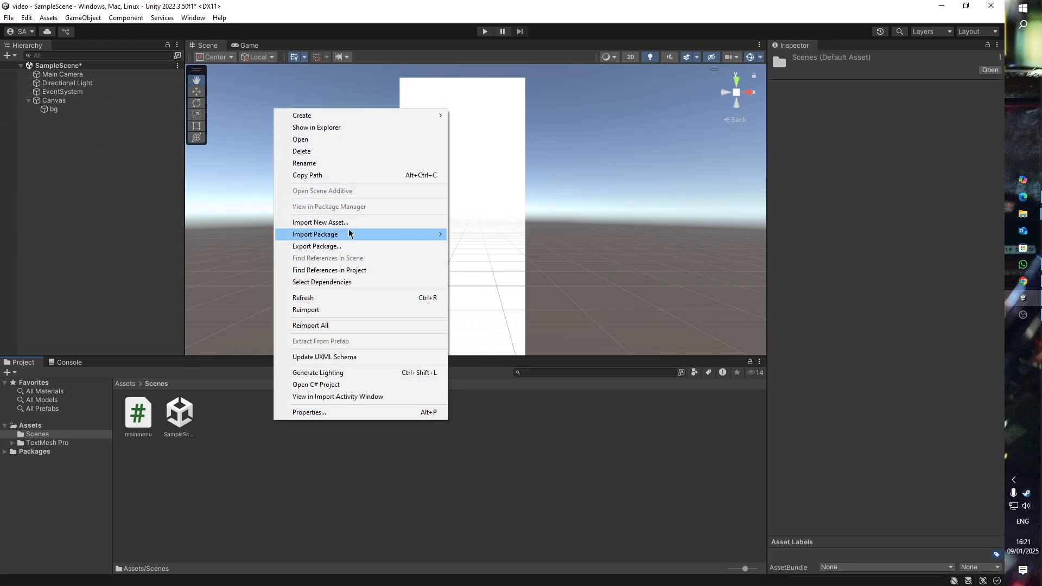
left_click(349, 223)
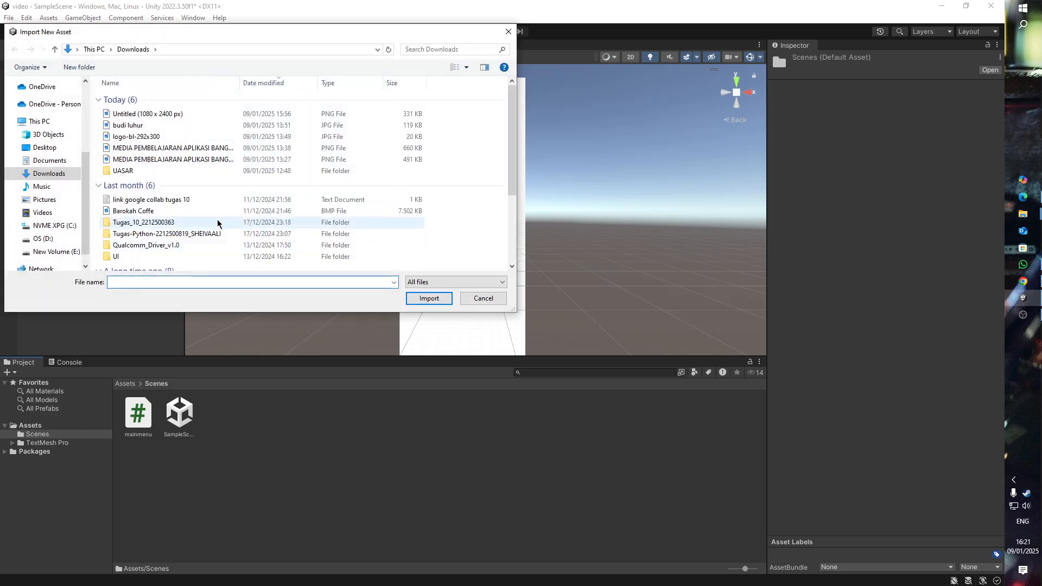
left_click(163, 120)
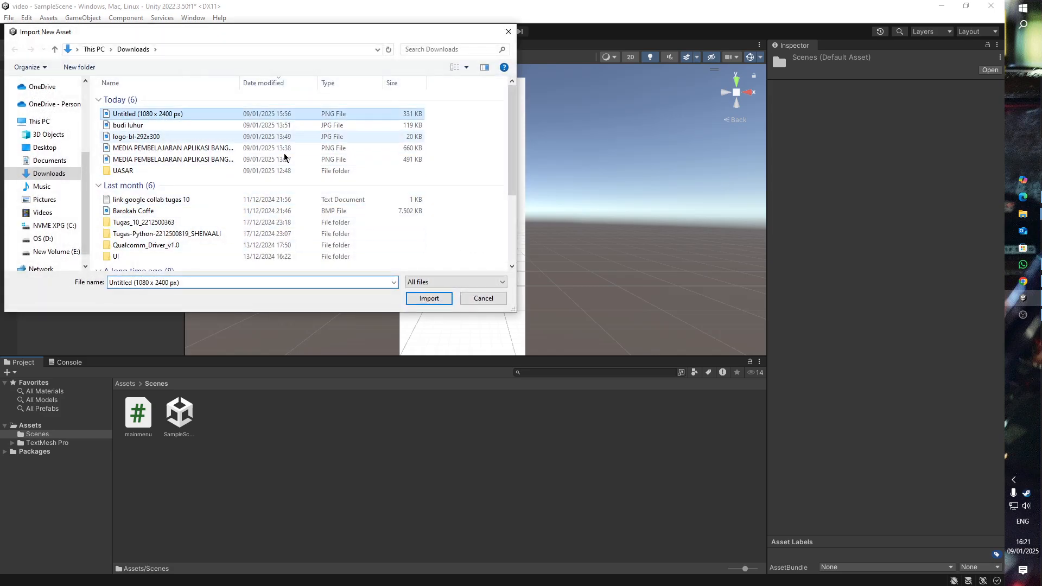
left_click(429, 298)
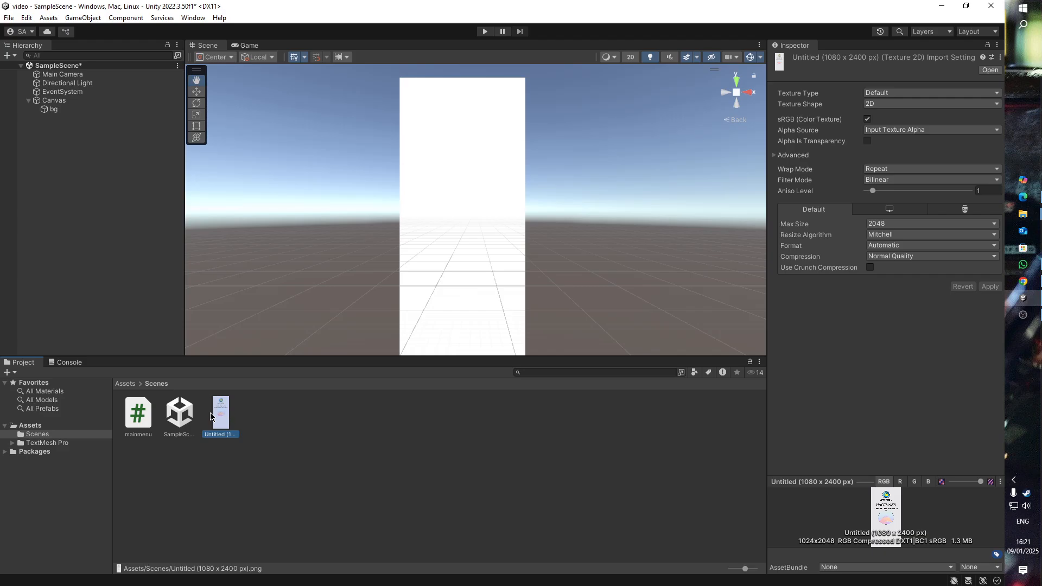
Change the imported picture's texture type to Sprite (2D and UI) and apply the import settings.
left_click(899, 93)
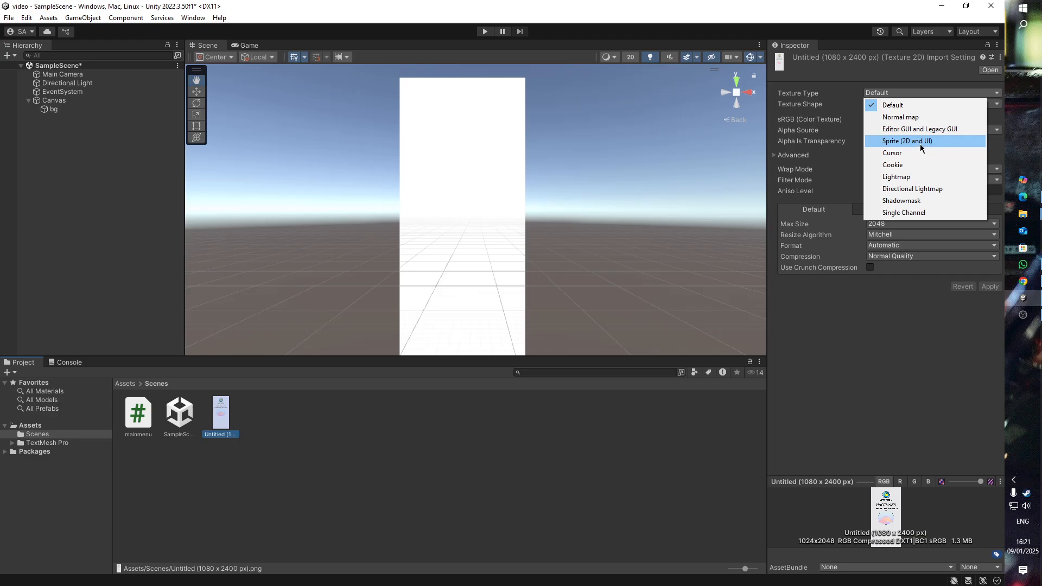
left_click(921, 142)
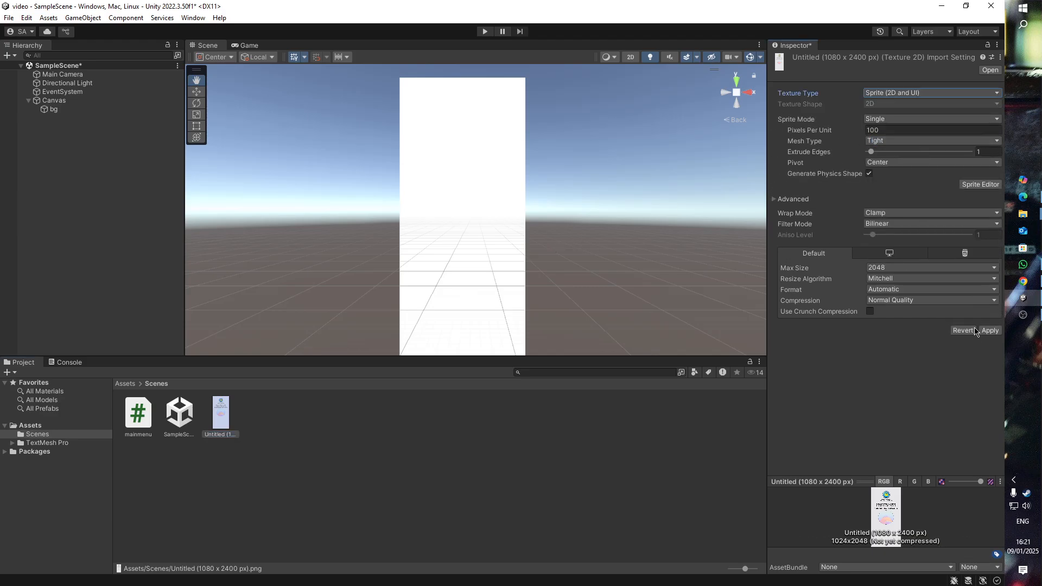
left_click(989, 331)
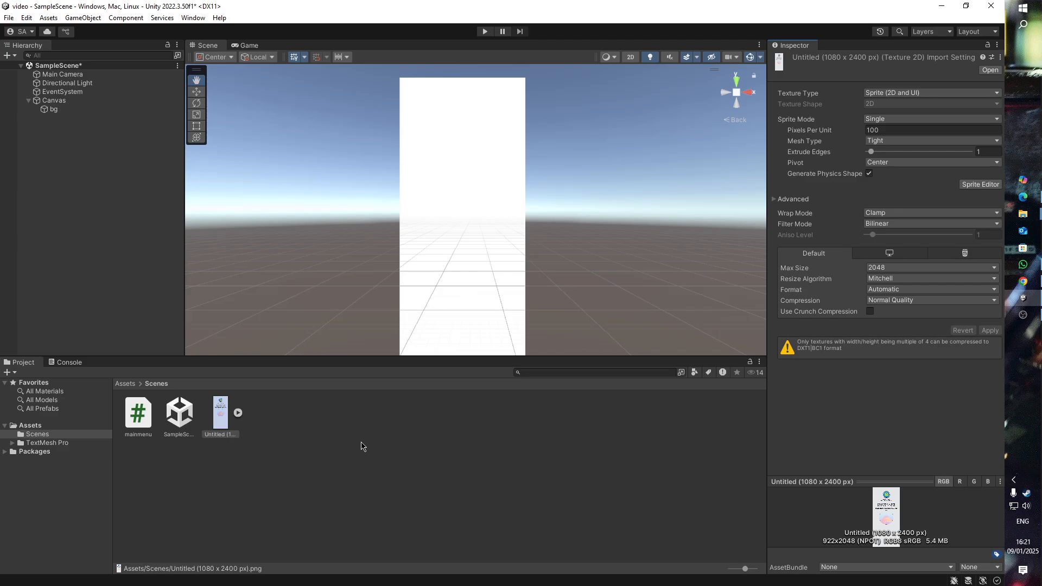
Assign the "Untitled (1080 x 2400 px)" sprite as the source image of bg.
left_click(68, 110)
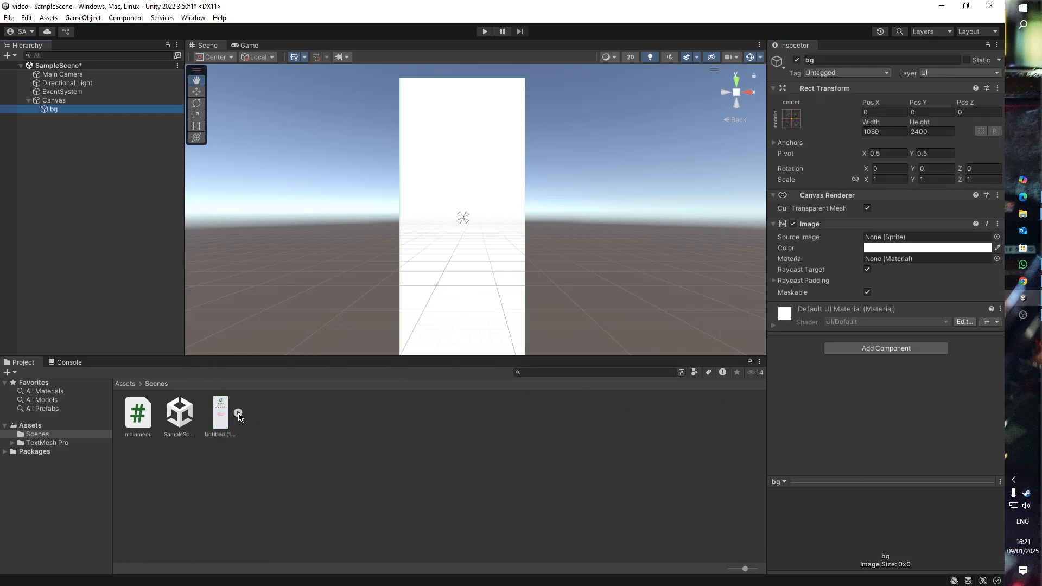
left_click_drag(214, 422, 900, 239)
scroll(480, 261, "down", 1)
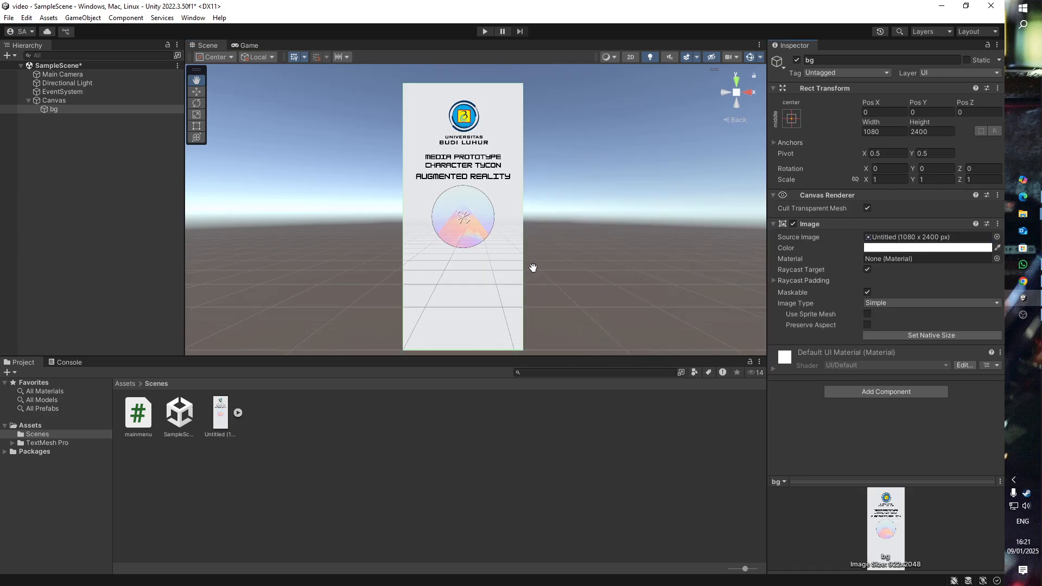
Add a TextMeshPro button as a child of the Canvas and name it btnmainkan.
right_click(62, 101)
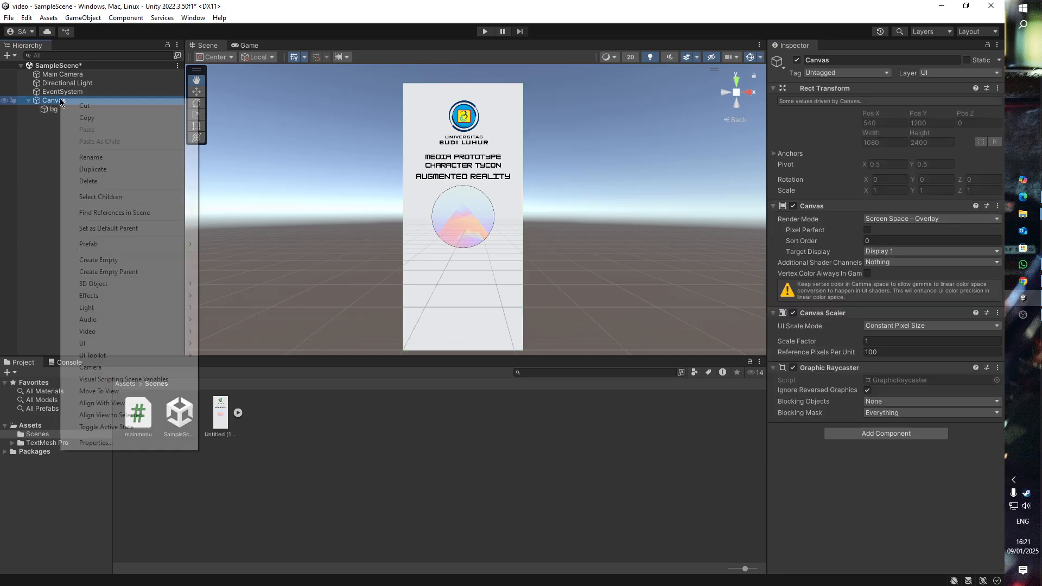
left_click(40, 160)
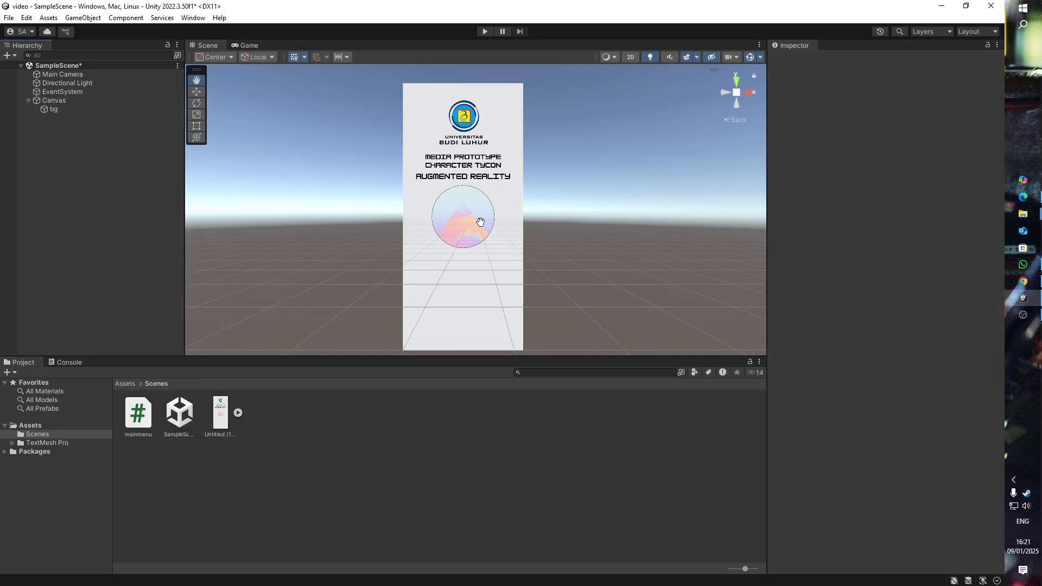
left_click_drag(387, 224, 370, 202)
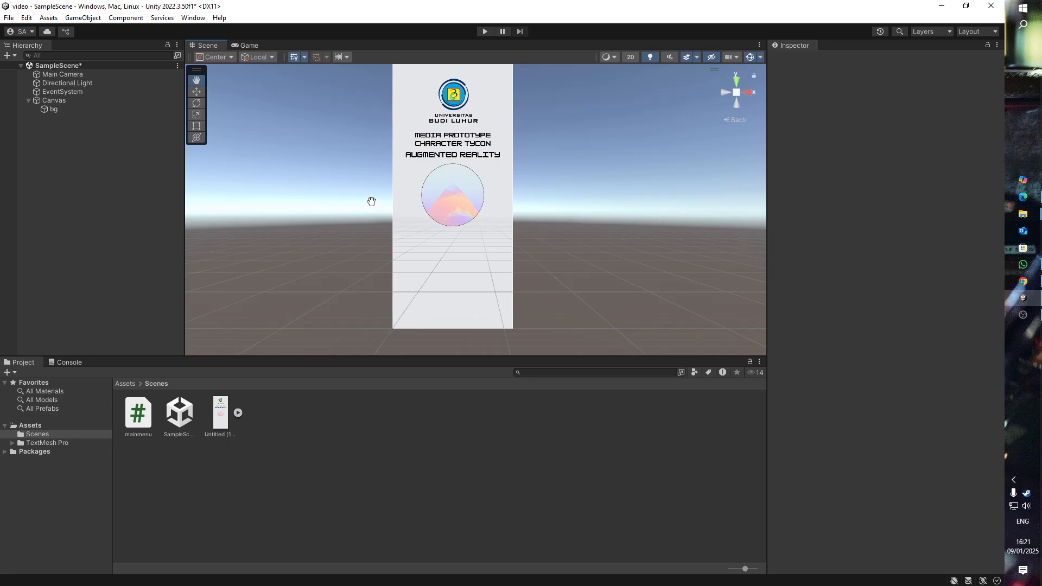
left_click(82, 103)
right_click(95, 103)
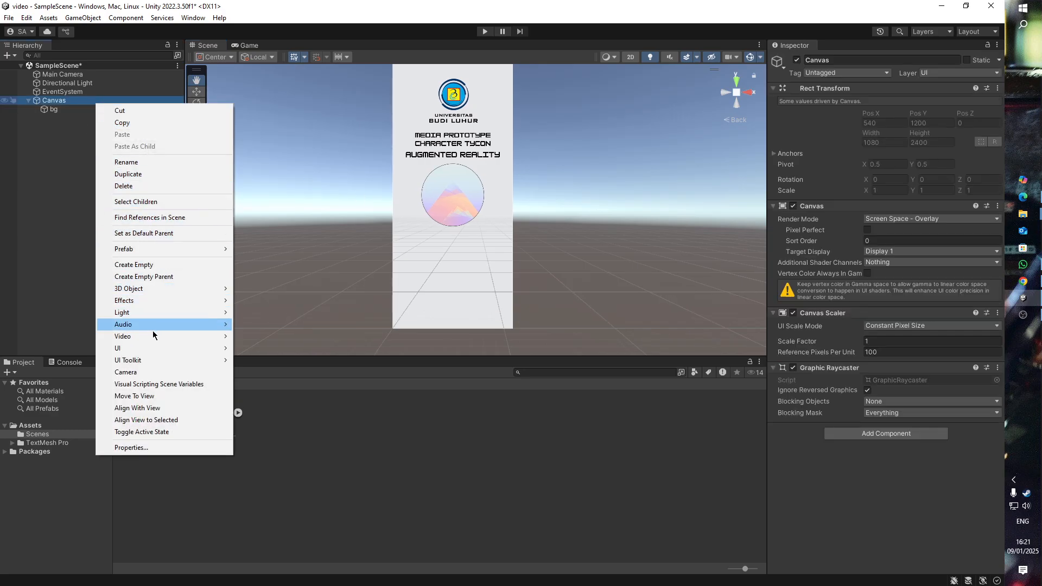
mouse_move(155, 347)
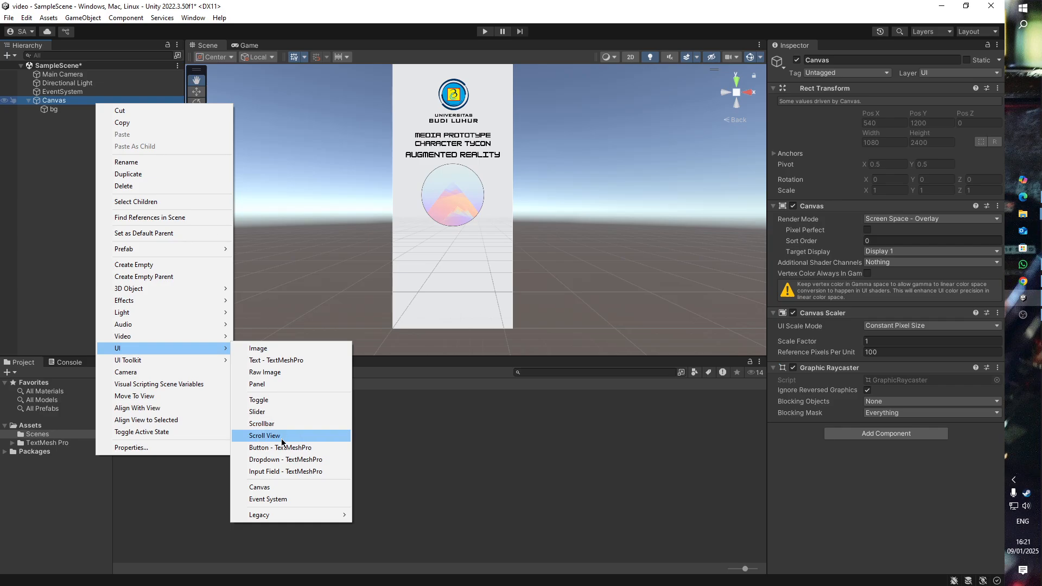
left_click(310, 448)
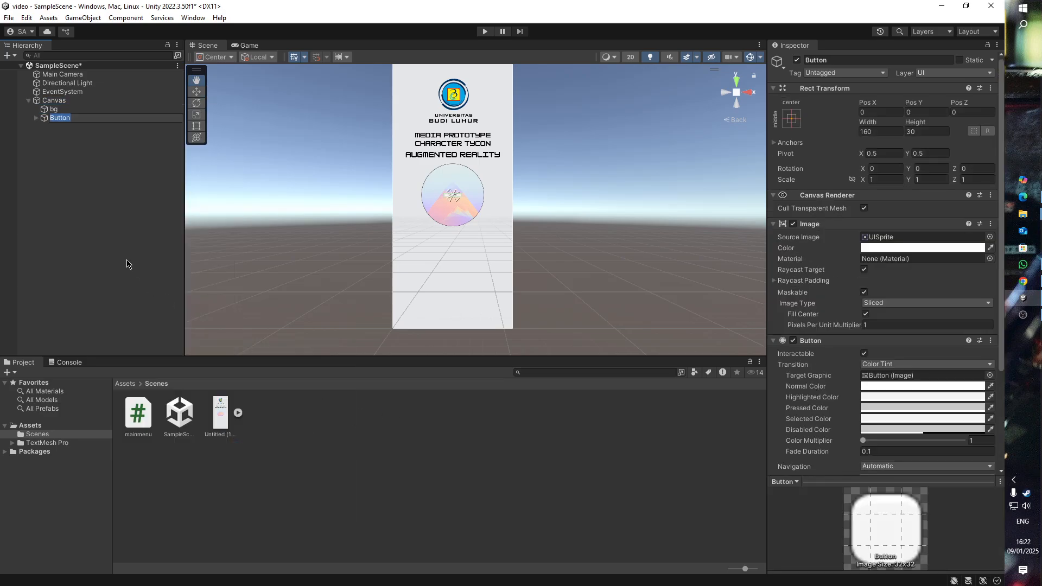
type("mai")
type("btn")
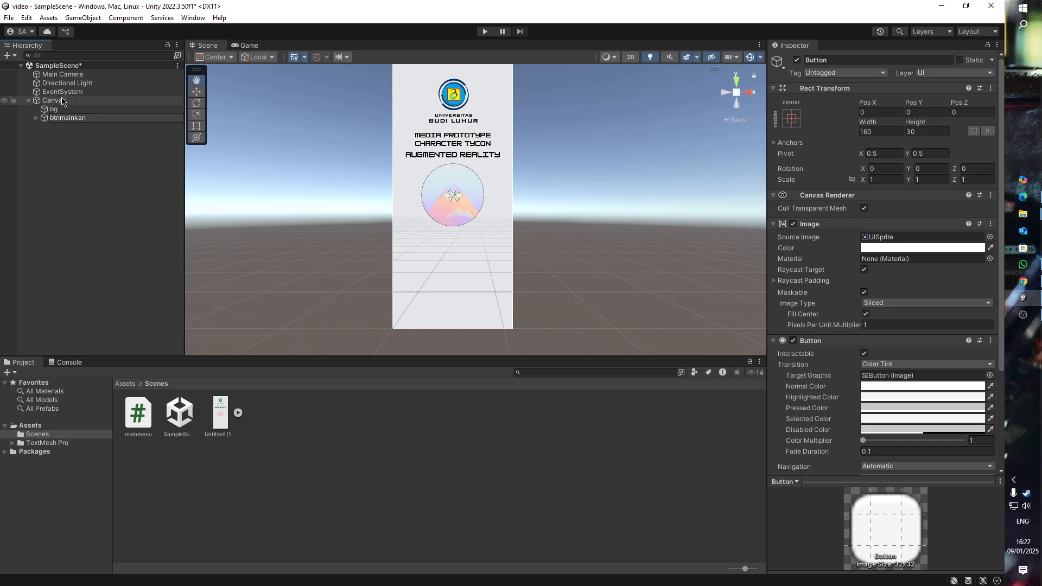
left_click(105, 145)
Expand btnmainkan and rename its child text object to mainkan.
left_click(36, 118)
left_click(71, 128)
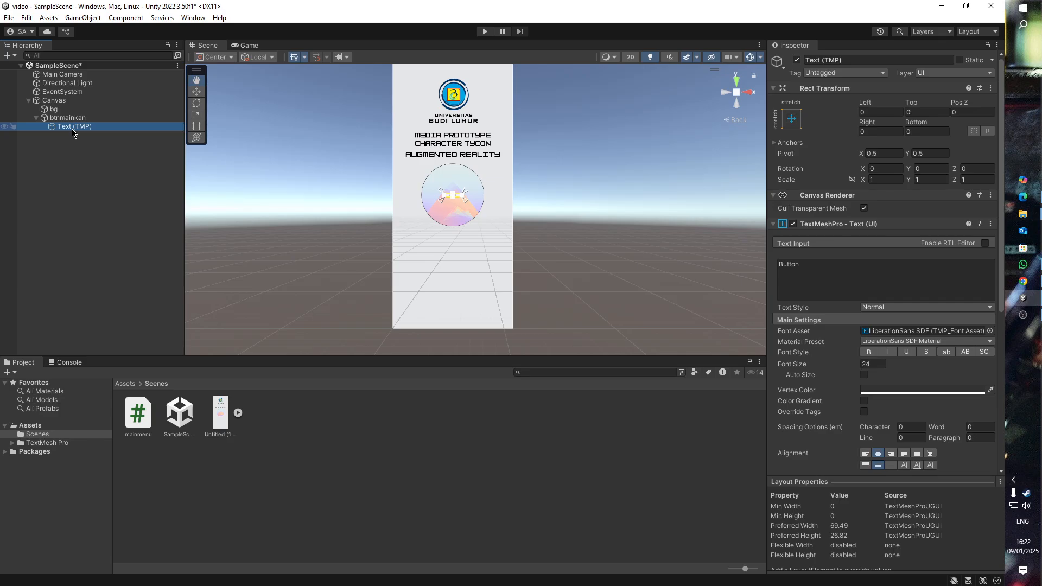
left_click(74, 130)
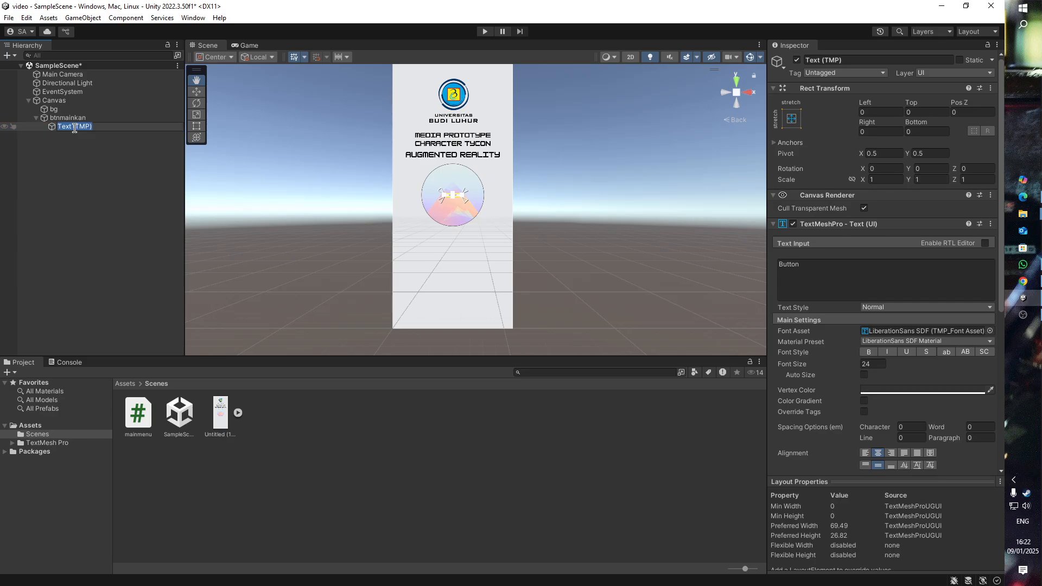
type("mainkan")
key("Return")
left_click(93, 141)
Replace the displayed text of the mainkan text object with "Mainkan".
left_click(71, 126)
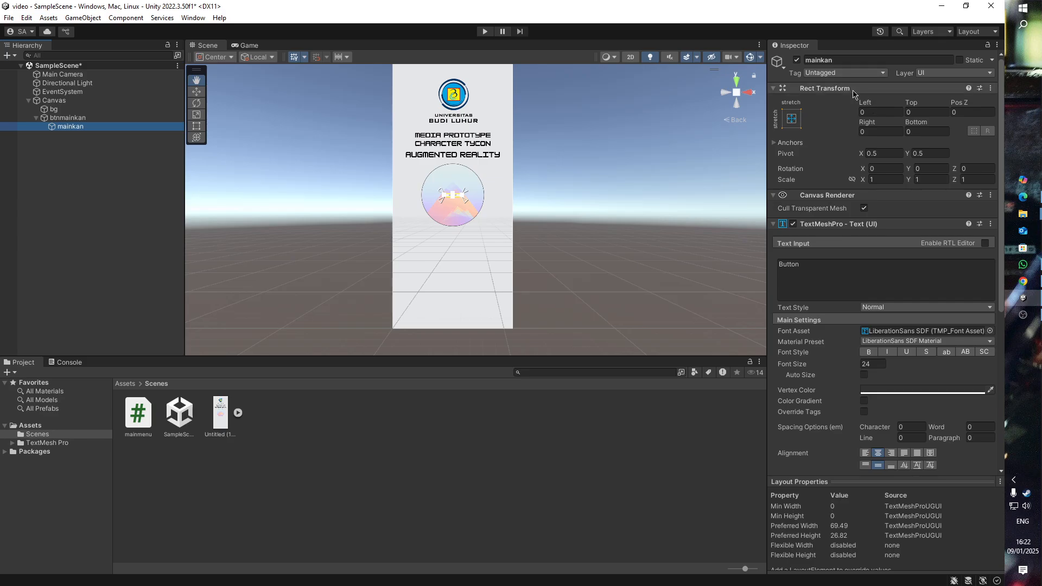
scroll(837, 259, "down", 3)
scroll(836, 260, "down", 2)
left_click(830, 138)
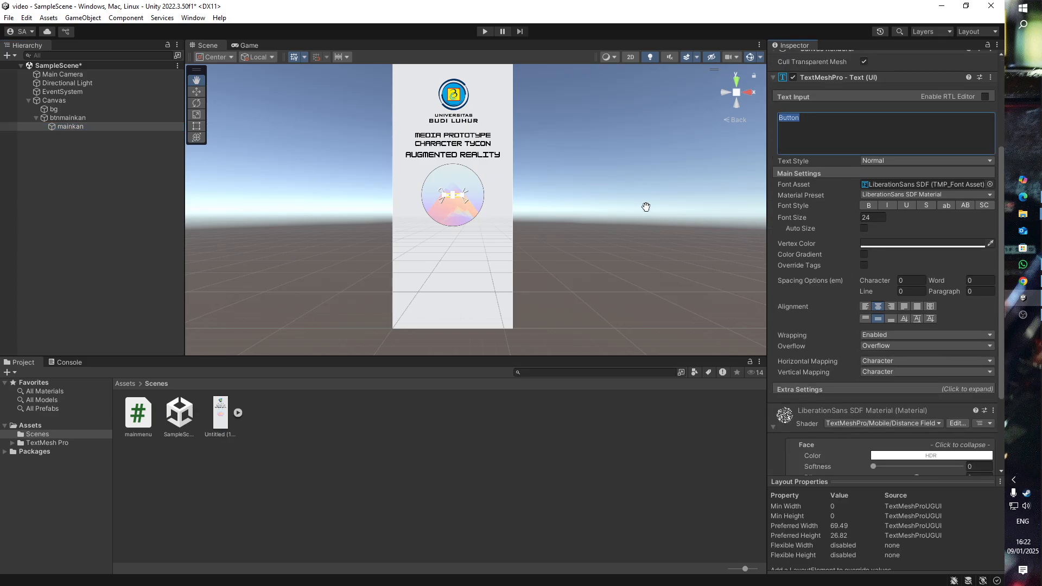
type("Mainkan")
left_click(637, 184)
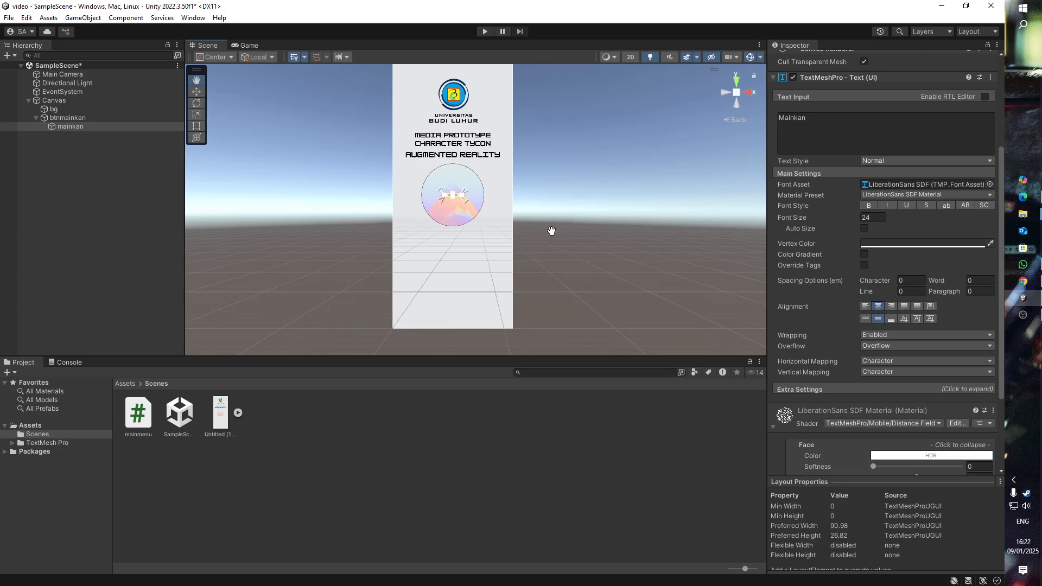
Move btnmainkan down below the circular picture and enlarge it to about 323 by 97.
left_click(125, 118)
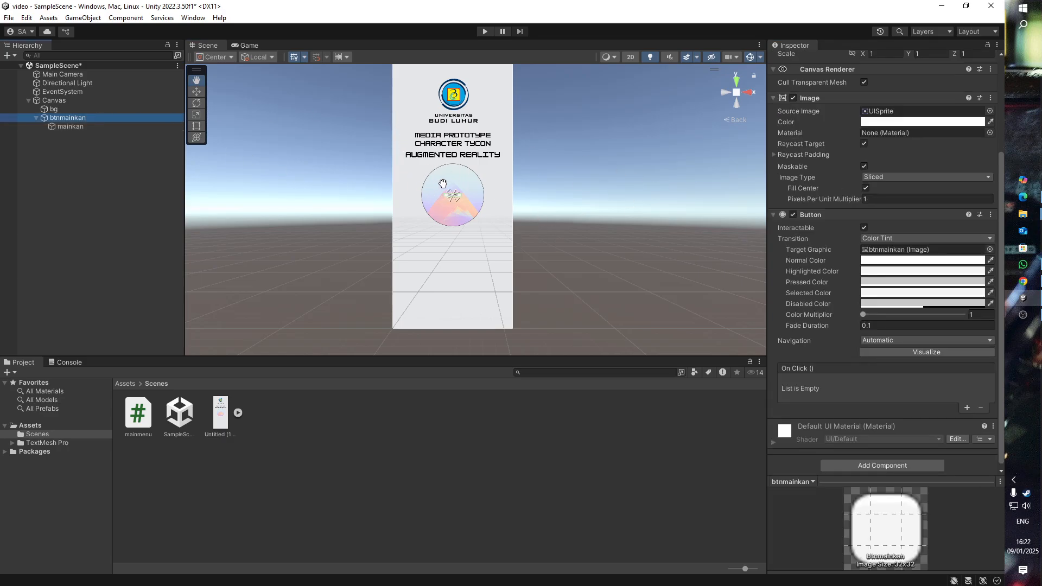
left_click(196, 92)
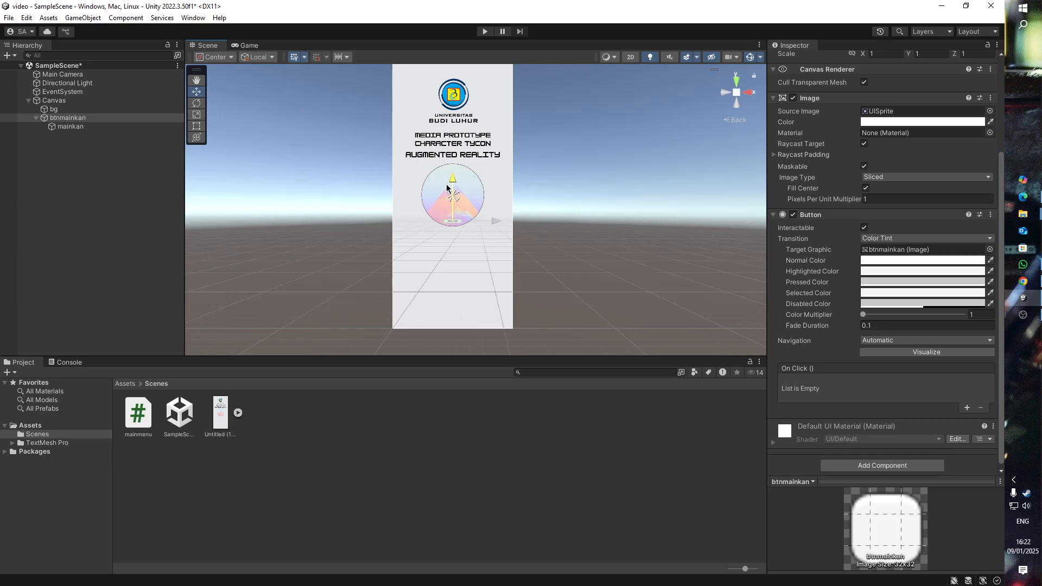
scroll(477, 265, "up", 5)
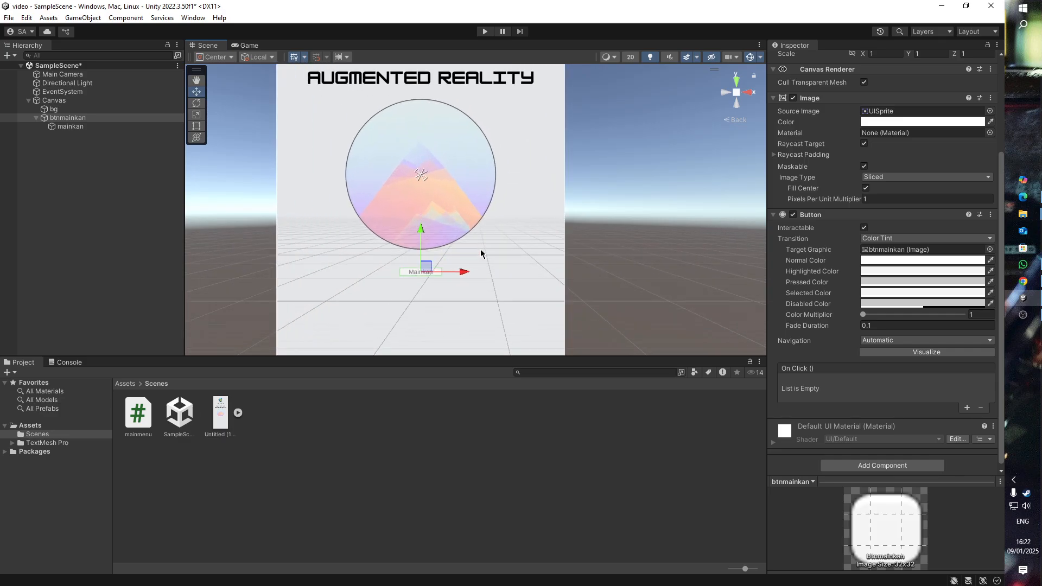
left_click(196, 126)
left_click_drag(442, 276, 485, 294)
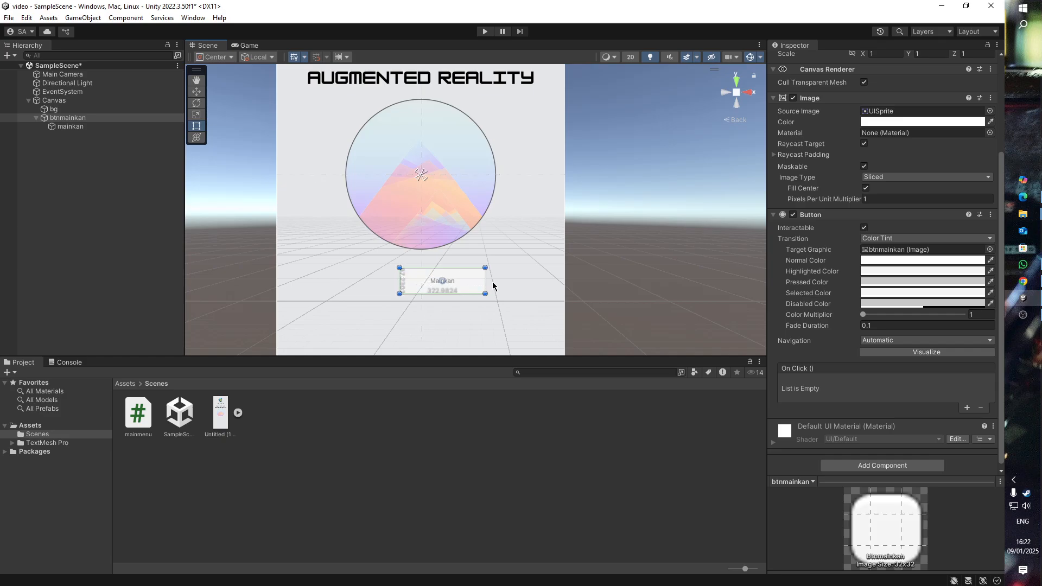
Centre btnmainkan horizontally under the circular picture, at about Pos X 4.
left_click(196, 91)
left_click(430, 279)
left_click(444, 279)
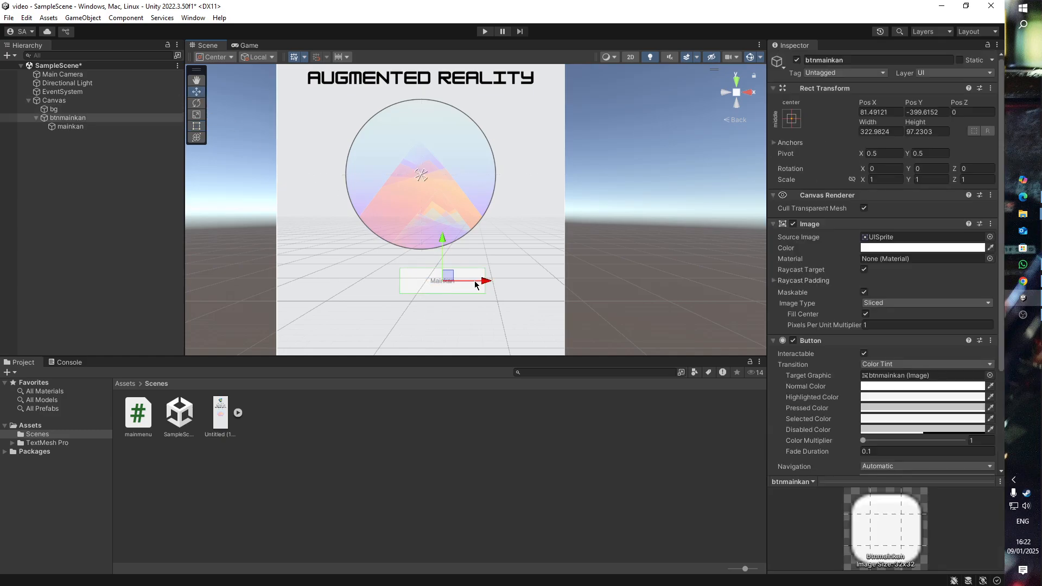
mouse_move(481, 282)
left_mouse_down()
mouse_move(440, 282)
mouse_move(468, 282)
mouse_move(456, 282)
mouse_move(468, 271)
left_mouse_up()
scroll(467, 281, "down", 2)
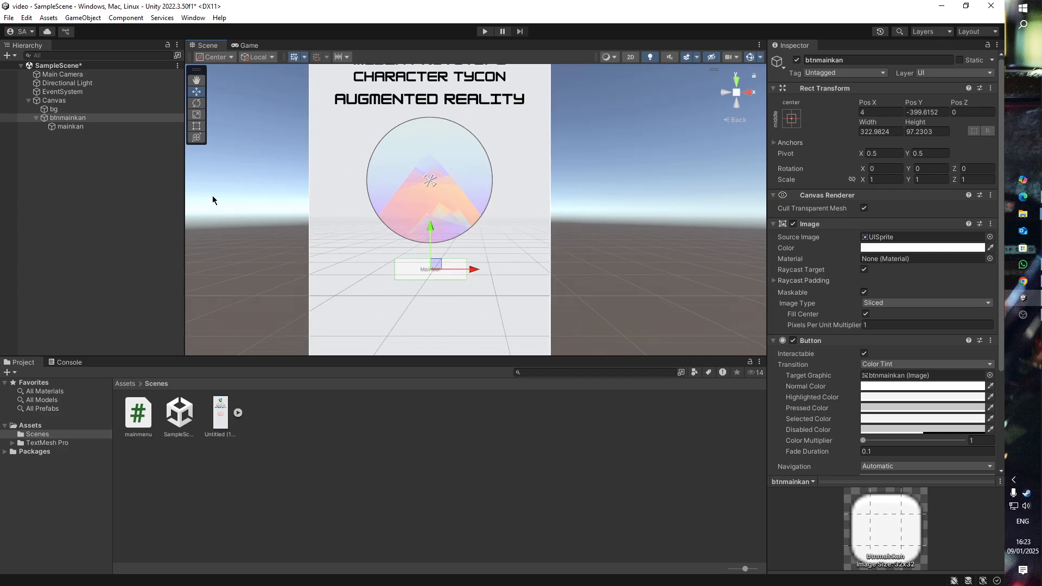
Collapse btnmainkan in the hierarchy and duplicate it three times.
left_click(35, 118)
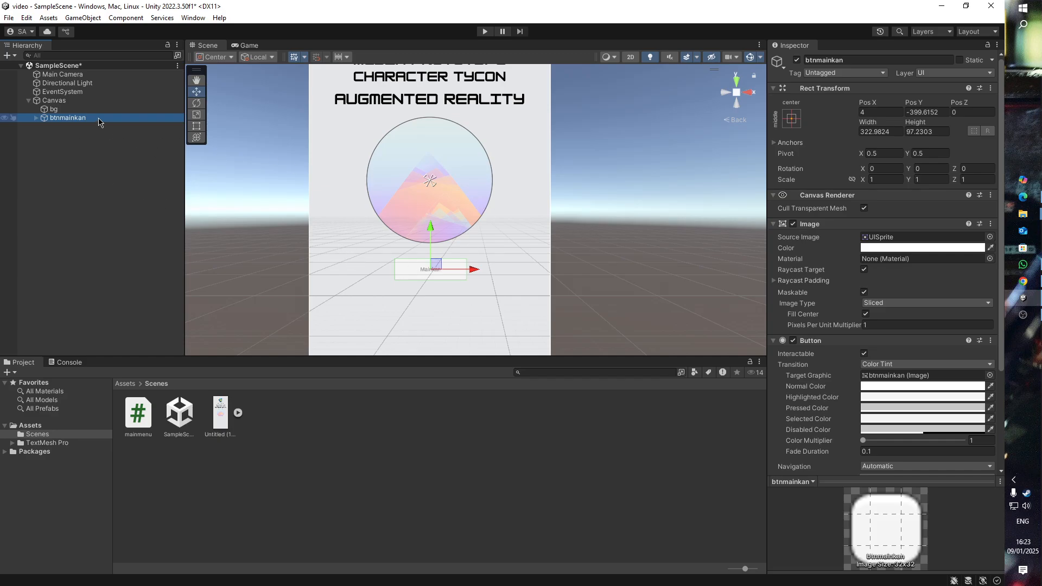
key("F2")
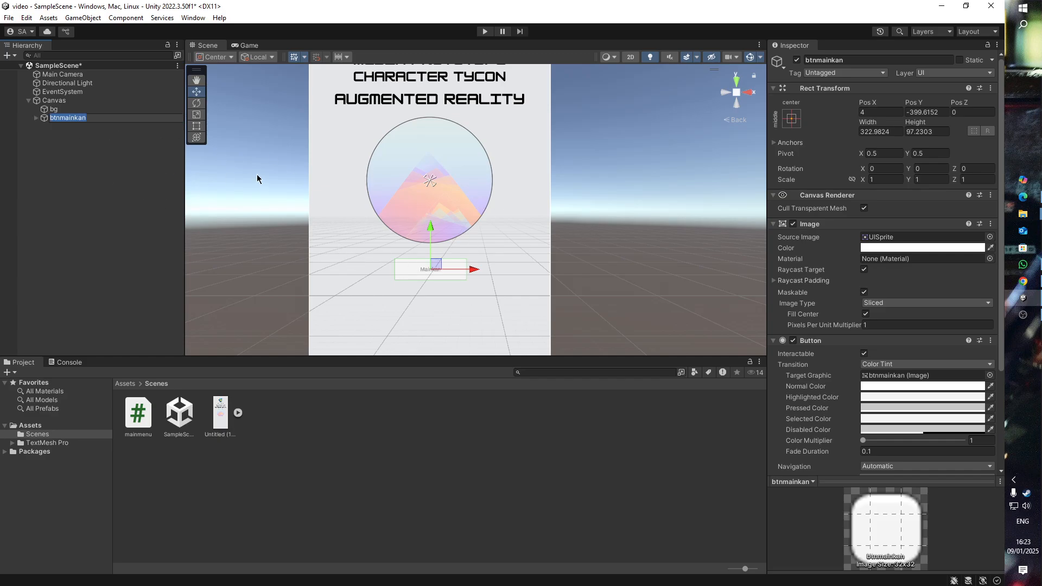
left_click(93, 118)
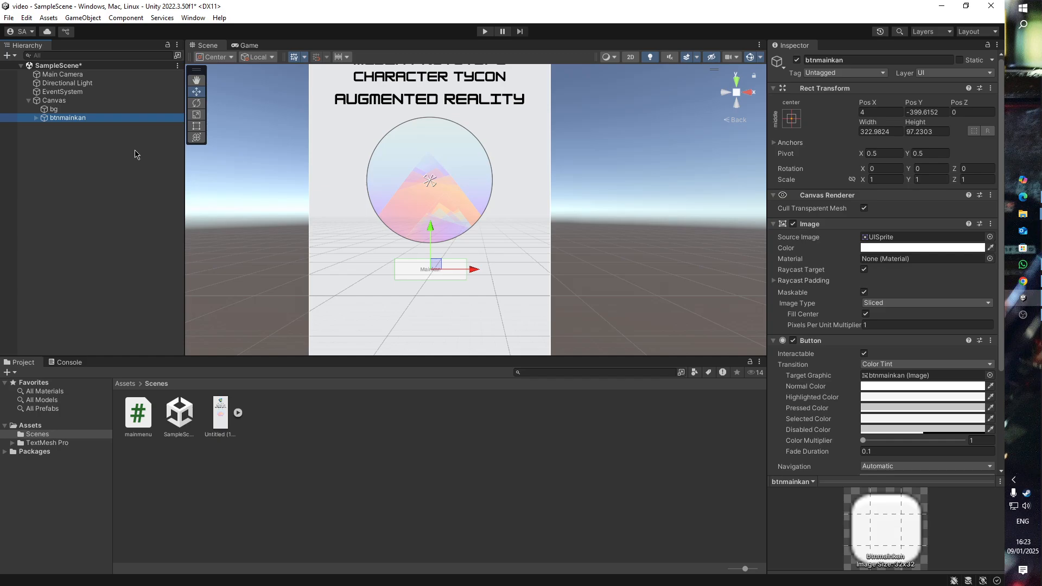
key("ctrl+d")
key("ctrl+d")
key("ctrl+d")
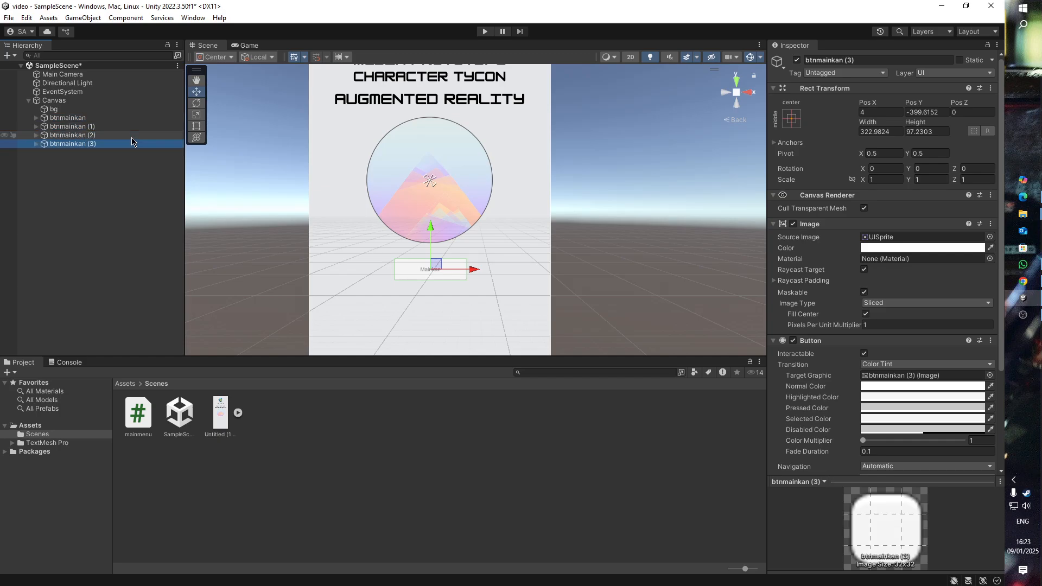
Rename the first duplicate, btnmainkan (1), as btninformasi.
left_click(118, 128)
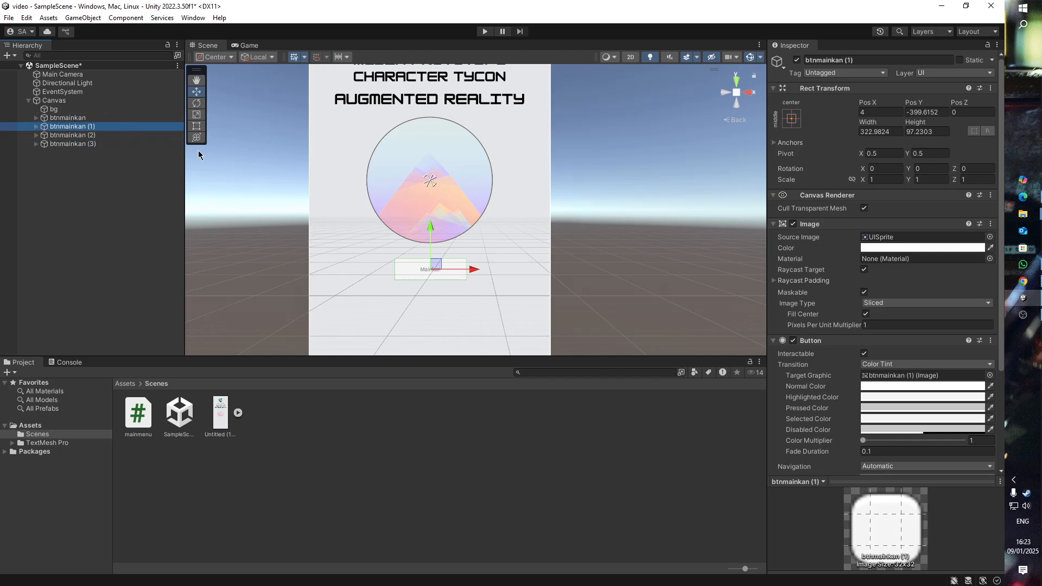
key("F2")
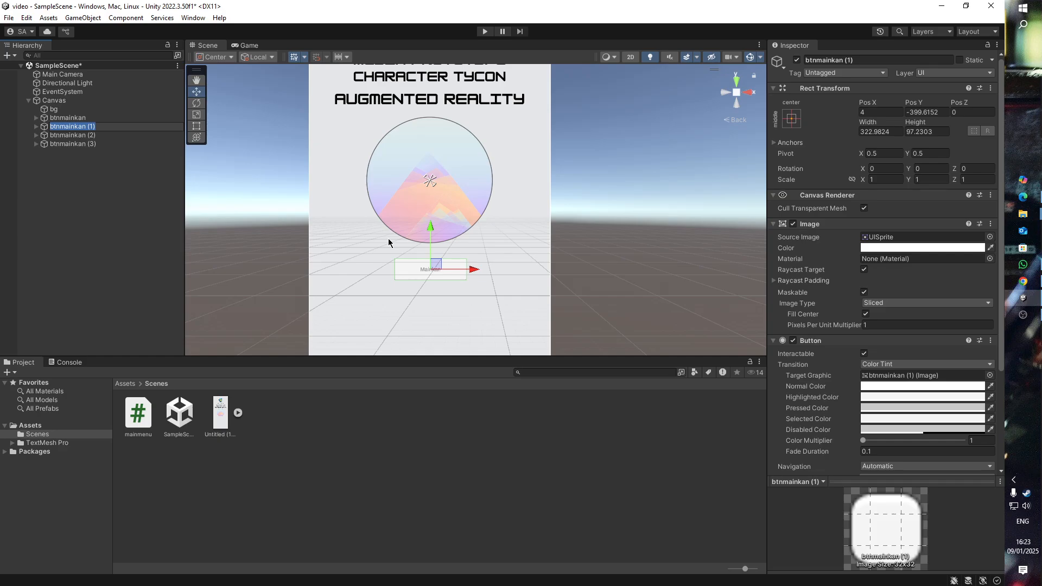
type("informasi")
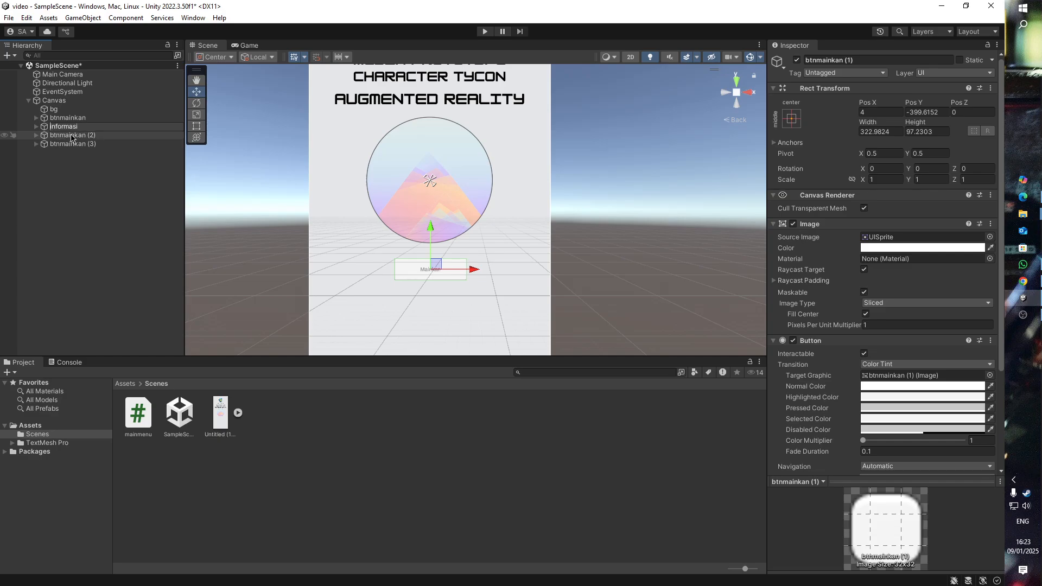
type("btn")
Rename the second duplicate, btnmainkan (2), as btncredit.
left_click(72, 136)
left_click(75, 136)
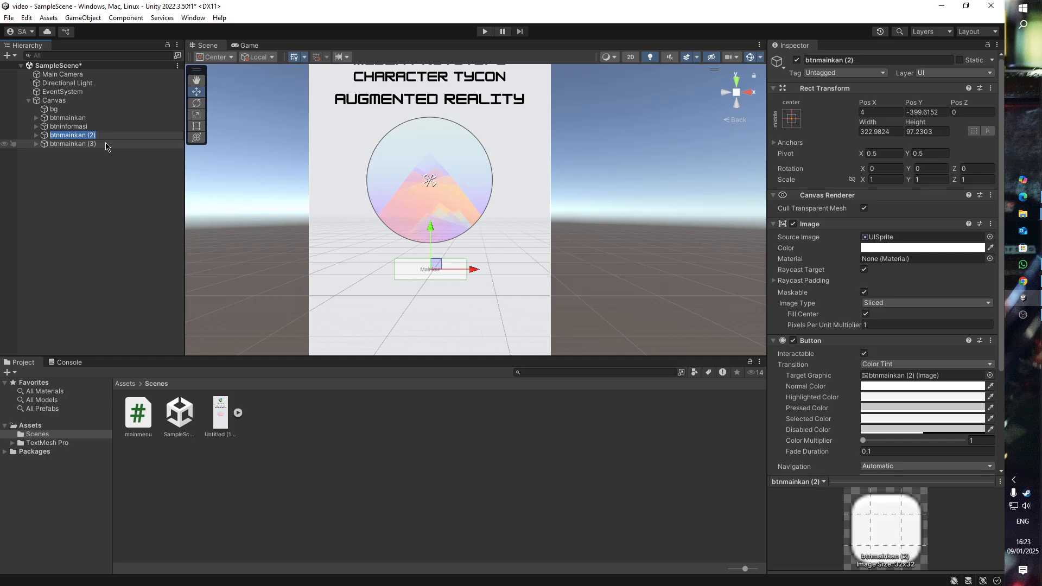
type("C")
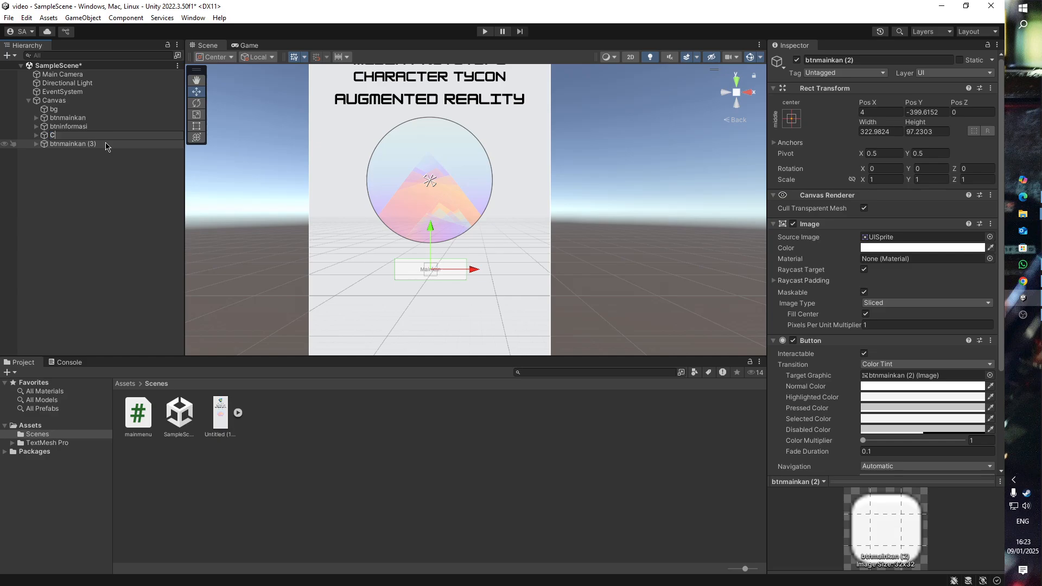
type("BtnC")
key("BackSpace")
type("b")
key("Return")
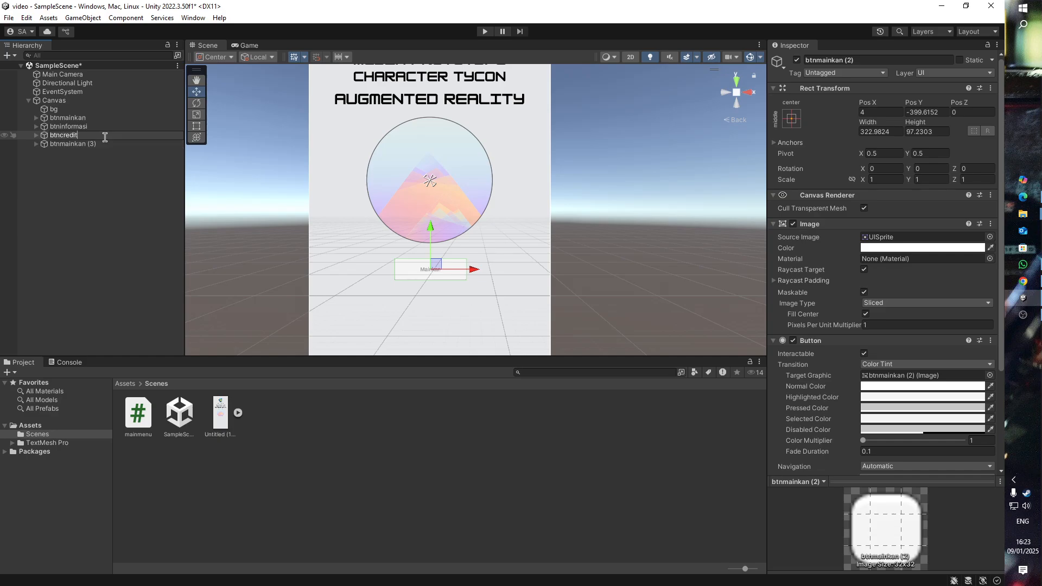
Rename the third duplicate, btnmainkan (3), as btnexit.
left_click(76, 144)
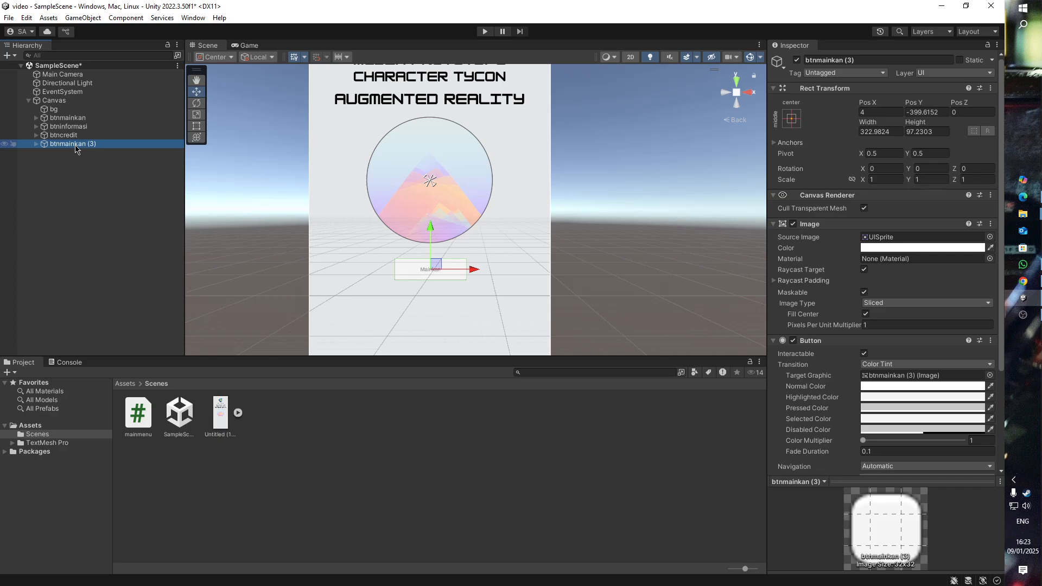
left_click(76, 145)
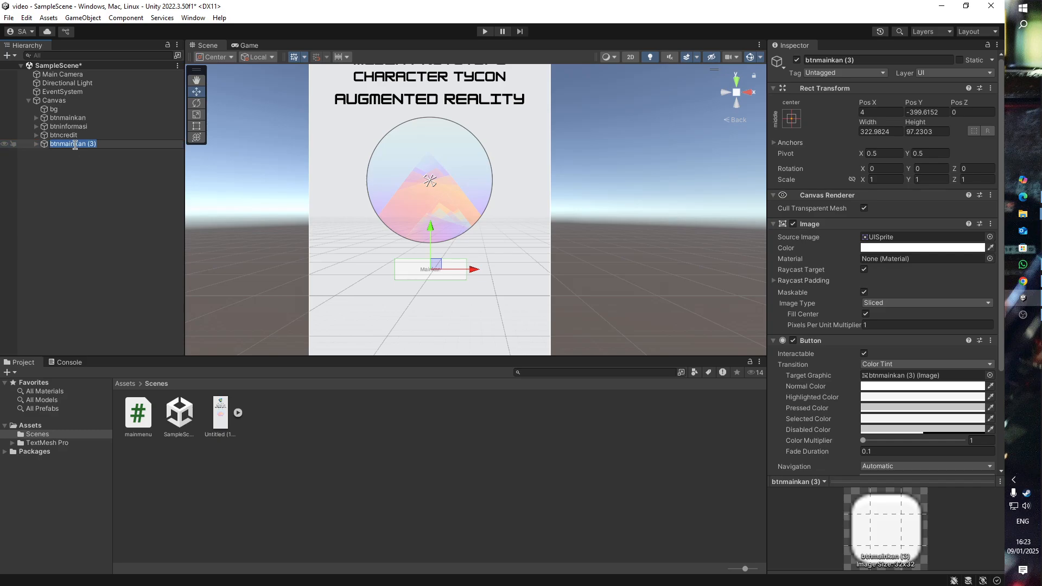
key("Right")
left_click(110, 168)
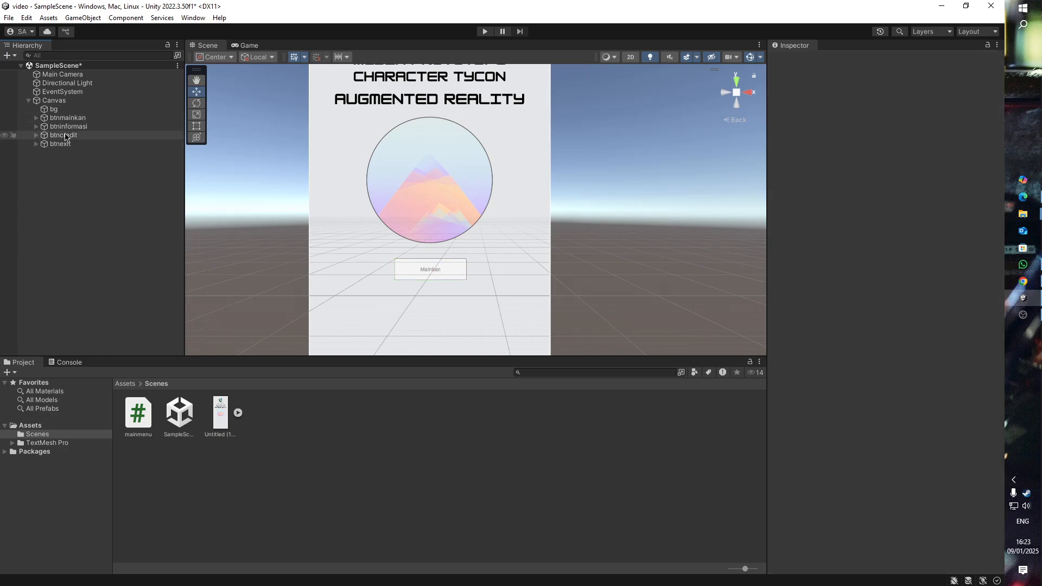
Stack btninformasi and btncredit below btnmainkan, at about Pos Y -518 and -636.
left_click(81, 127)
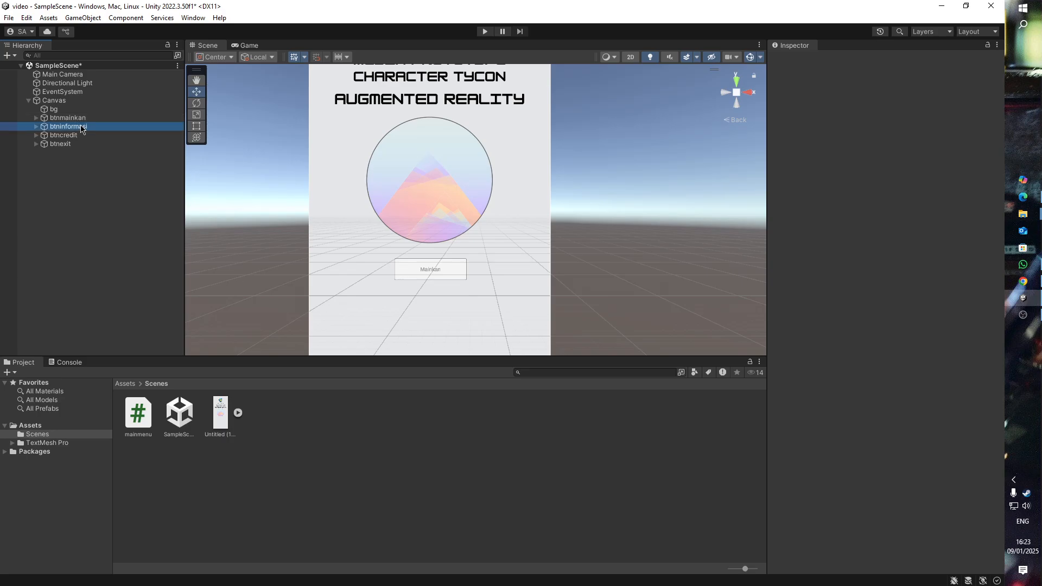
left_click_drag(428, 231, 428, 263)
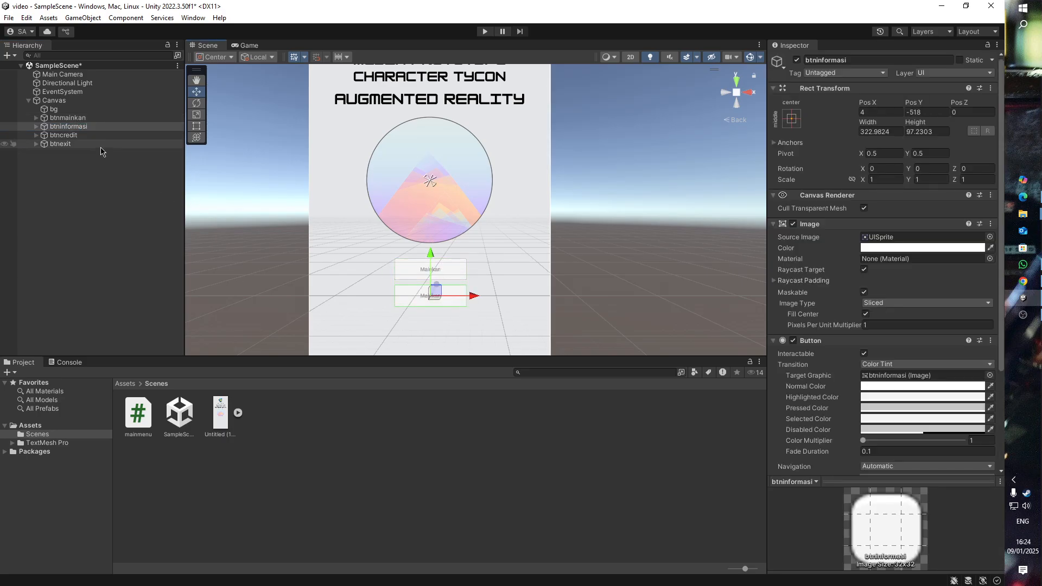
left_click(64, 135)
left_click_drag(430, 228, 432, 286)
scroll(465, 269, "down", 1)
Move btnexit down below btncredit, to about Pos Y -748.
left_click(87, 144)
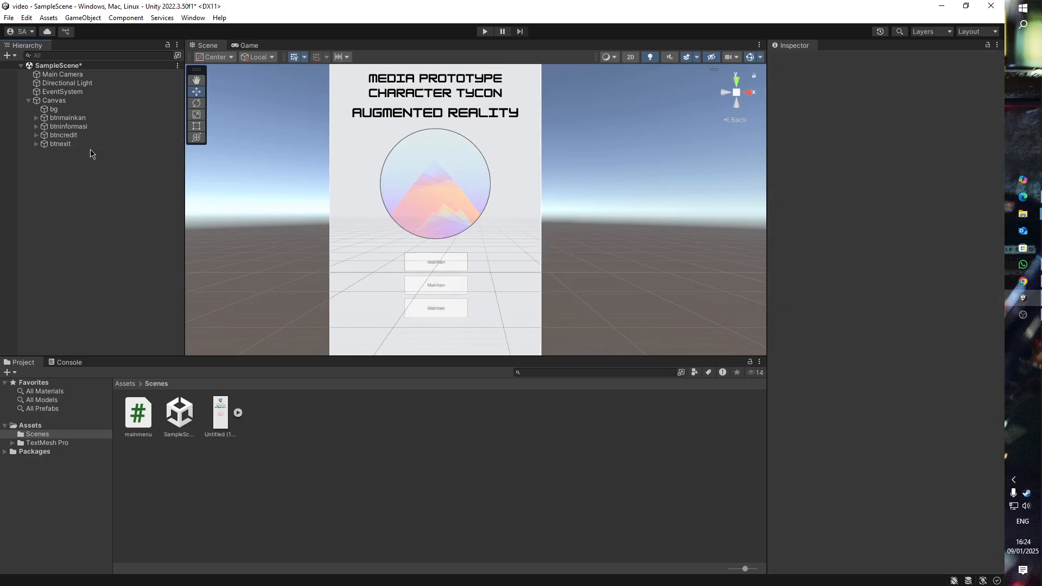
left_click_drag(433, 220, 435, 292)
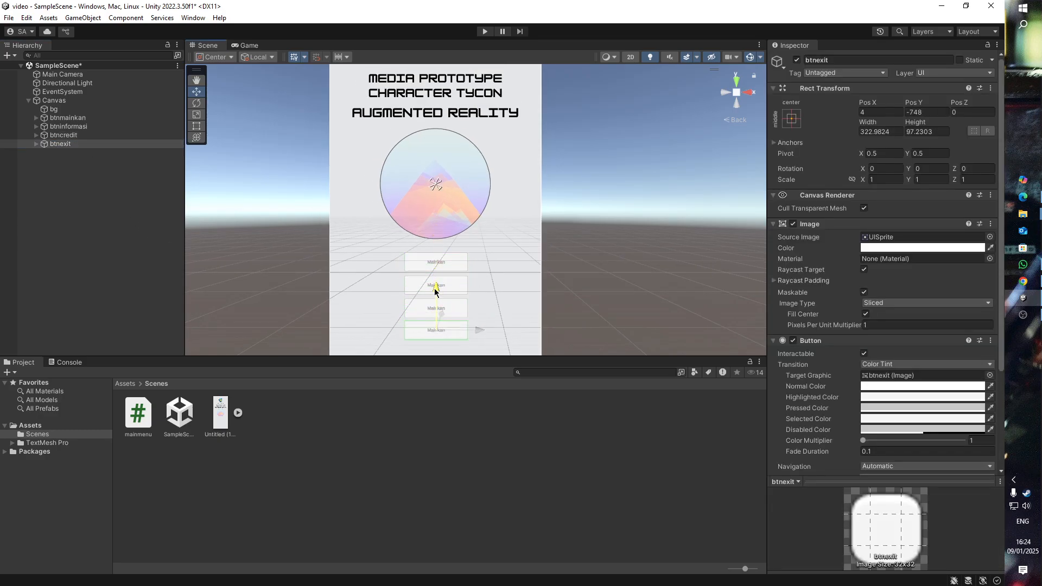
left_click(593, 268)
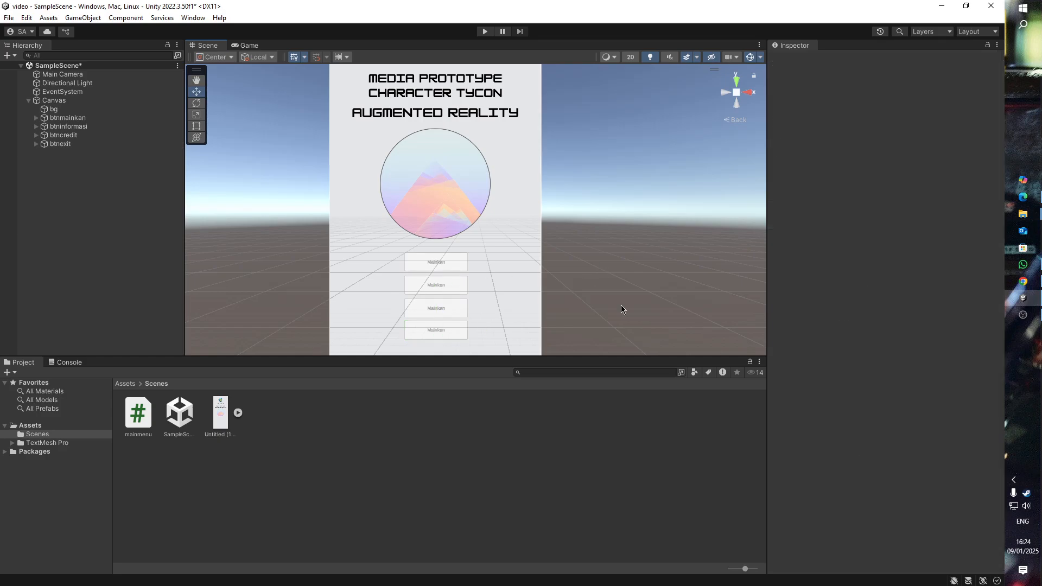
Expand btninformasi and rename its child text object to informasi.
left_click(89, 126)
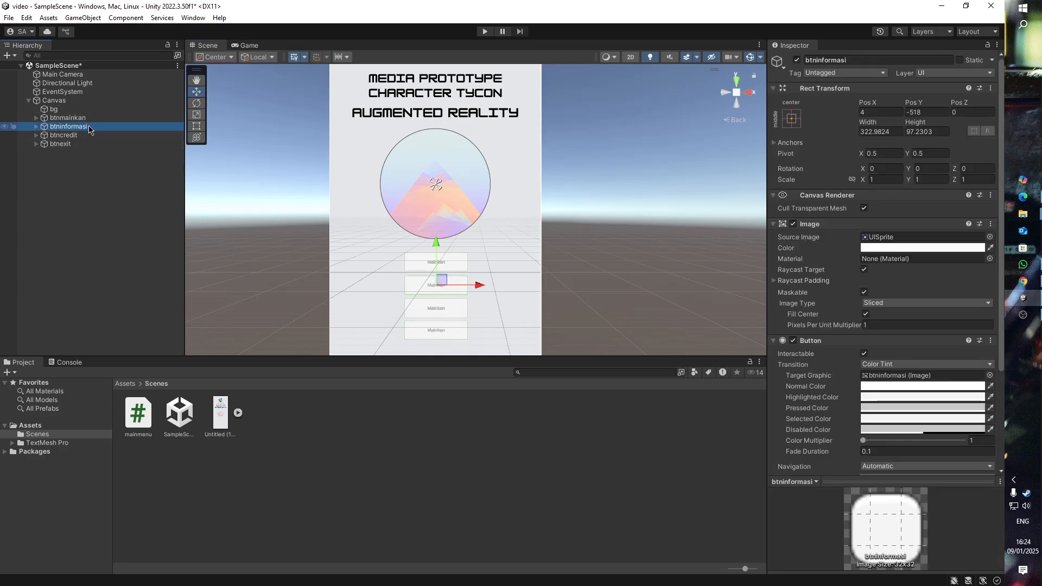
left_click(36, 127)
left_click(70, 135)
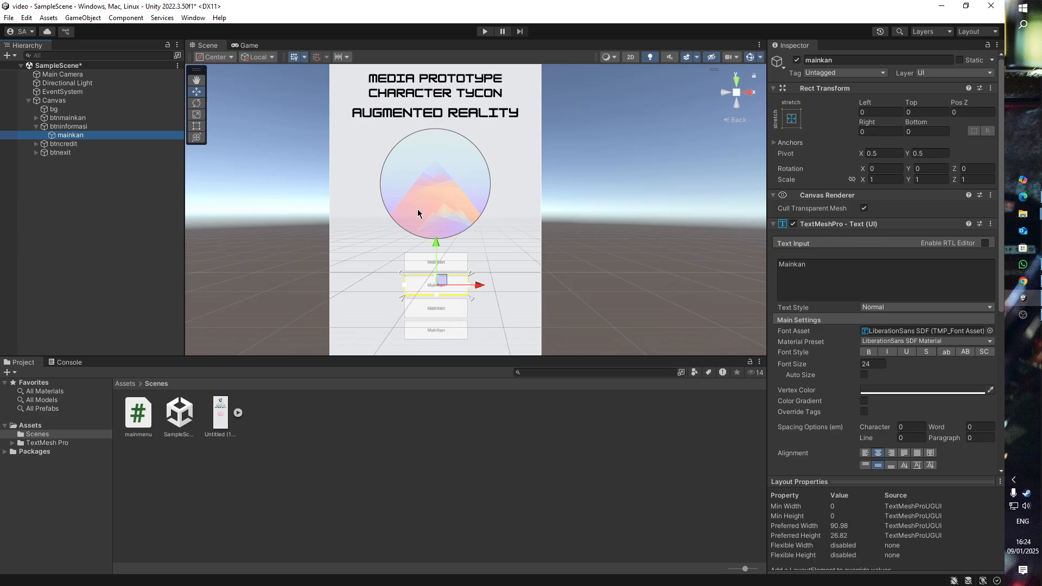
key("F2")
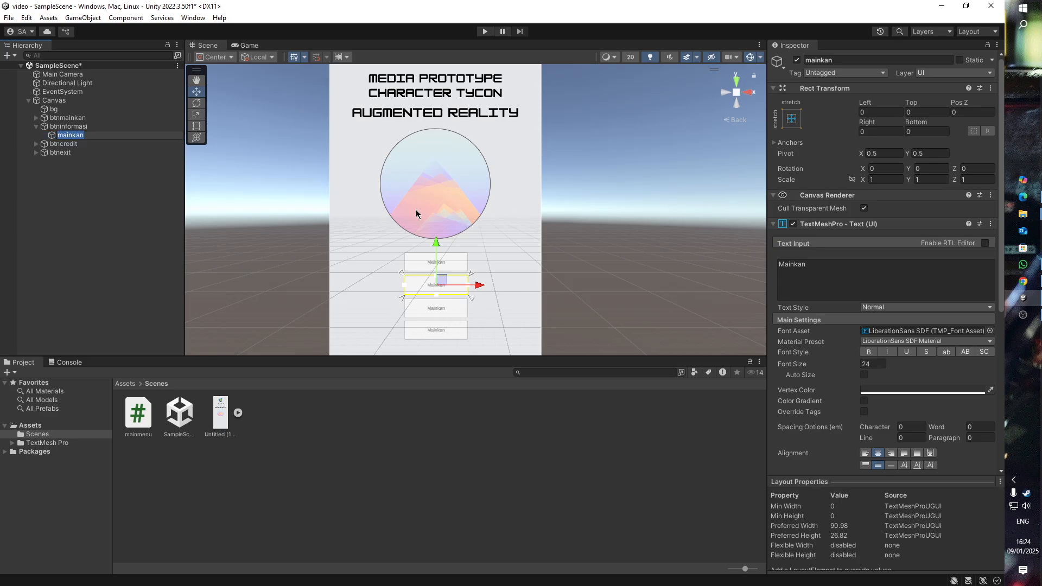
type("informasi")
left_click(204, 190)
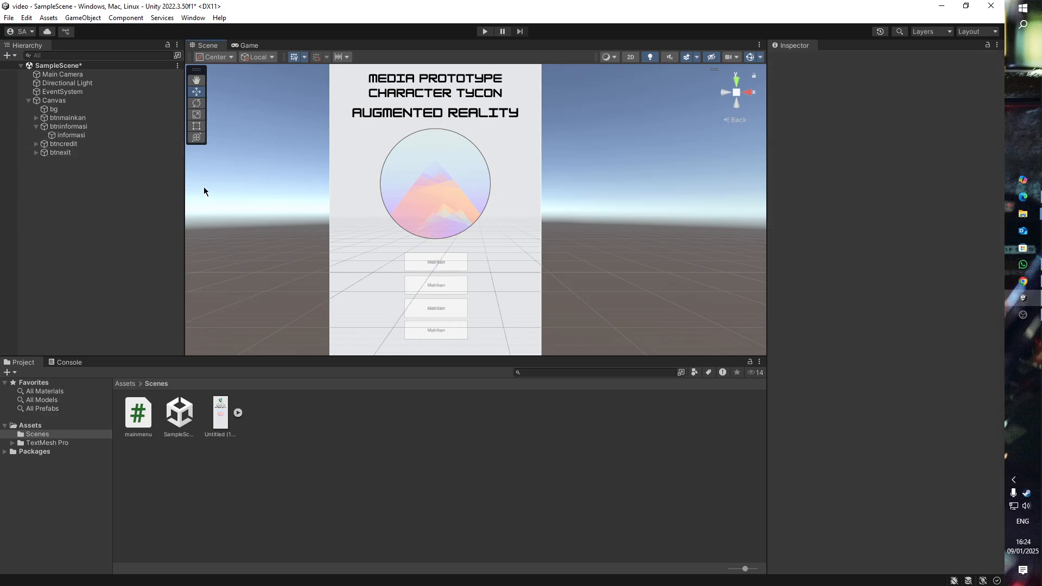
Replace the displayed text of the informasi text object with "Informasi".
left_click(126, 135)
left_click(825, 271)
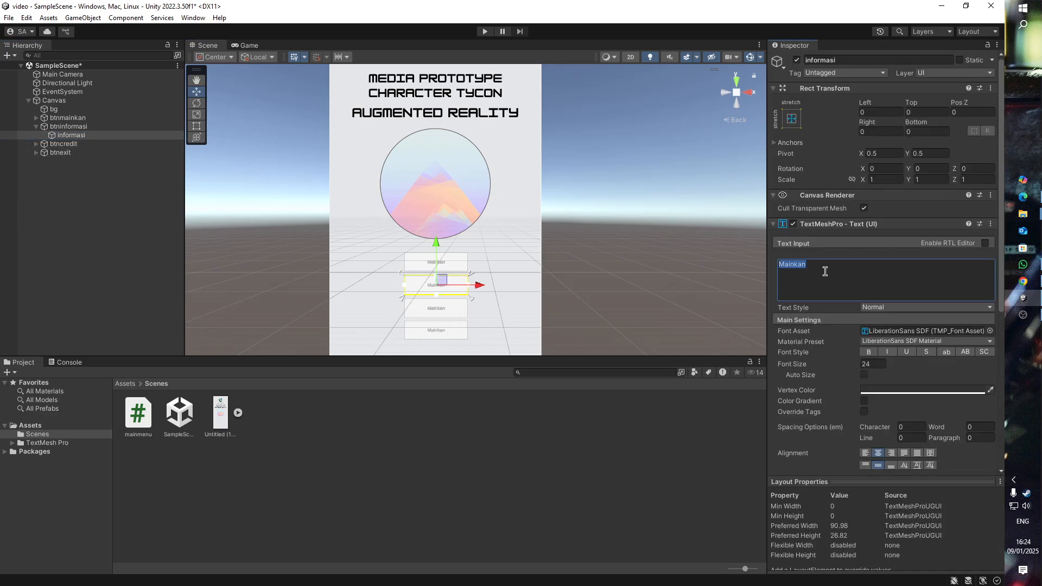
type("informasi")
key("Left")
key("Left")
key("Left")
key("Left")
key("Left")
key("Left")
key("BackSpace")
type("I")
Expand btncredit and rename its child text object to Credit.
left_click(445, 310)
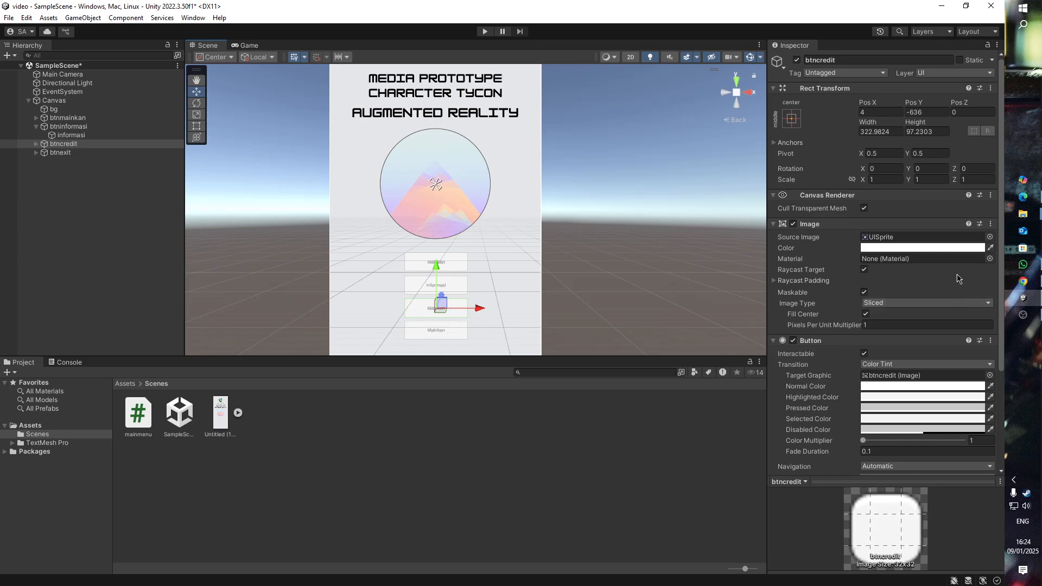
left_click(37, 144)
left_click(70, 153)
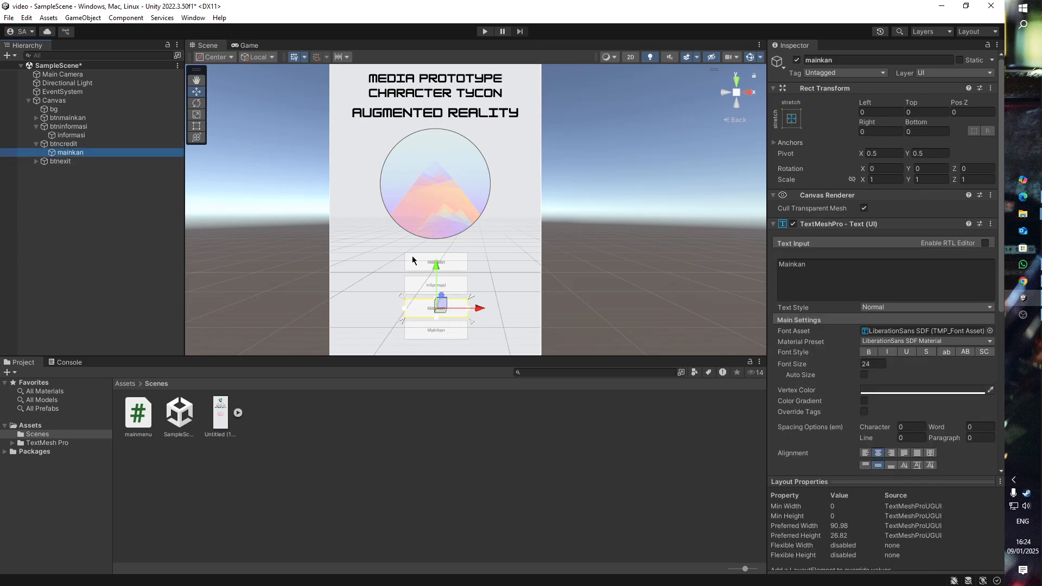
key("F2")
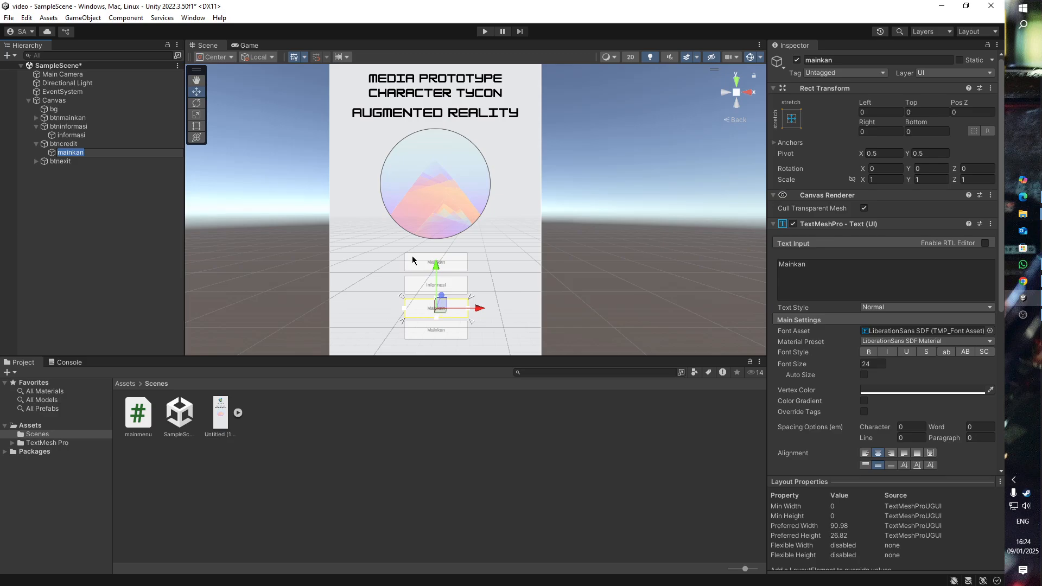
type("Credit")
key("Return")
left_click(272, 235)
Replace the displayed text of btncredit's Credit text object with "Credit".
scroll(454, 296, "down", 2)
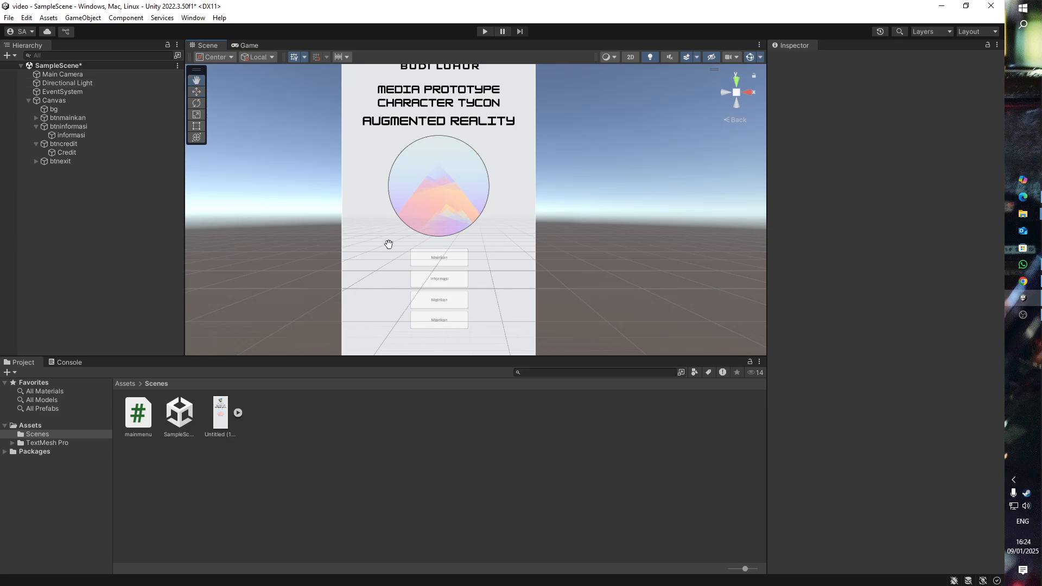
middle_click_drag(386, 242, 407, 190)
middle_click_drag(477, 214, 476, 210)
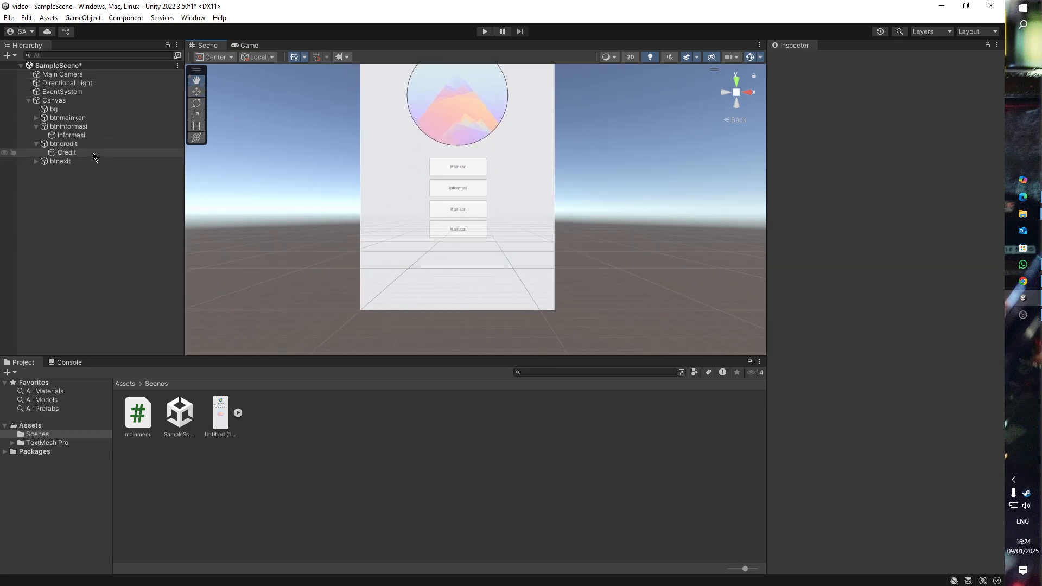
left_click(66, 152)
left_click(806, 268)
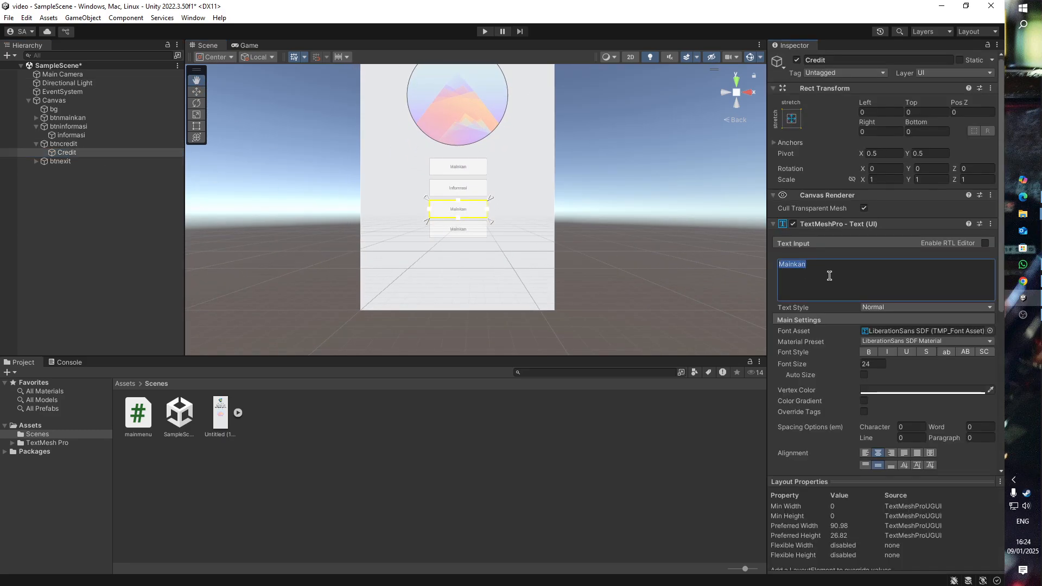
type("Credit")
Expand btnexit and replace the displayed text of its child text object with "Exit".
middle_click_drag(460, 242, 473, 211)
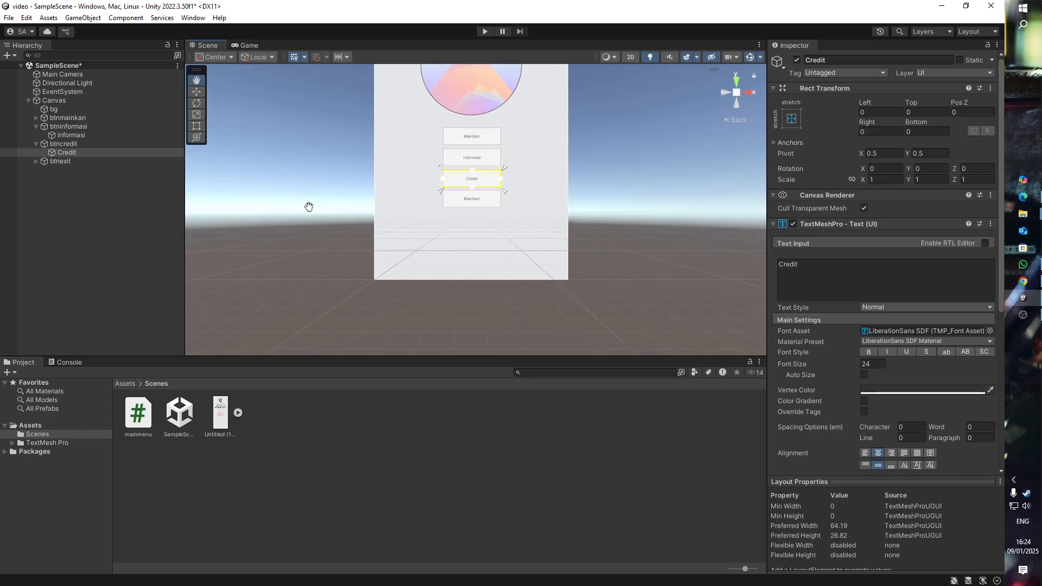
left_click(89, 163)
left_click(35, 161)
left_click(68, 170)
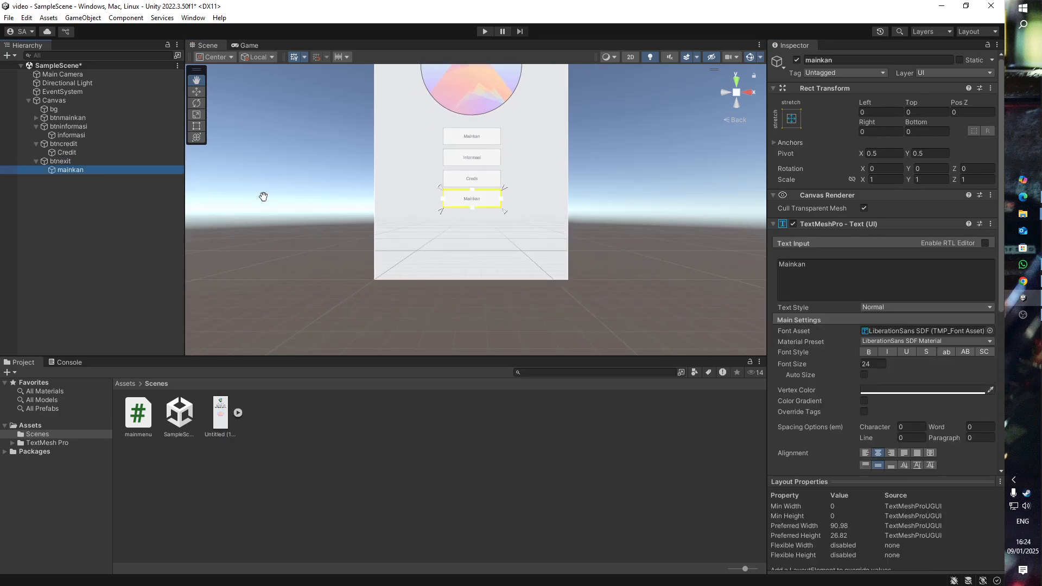
left_click(817, 265)
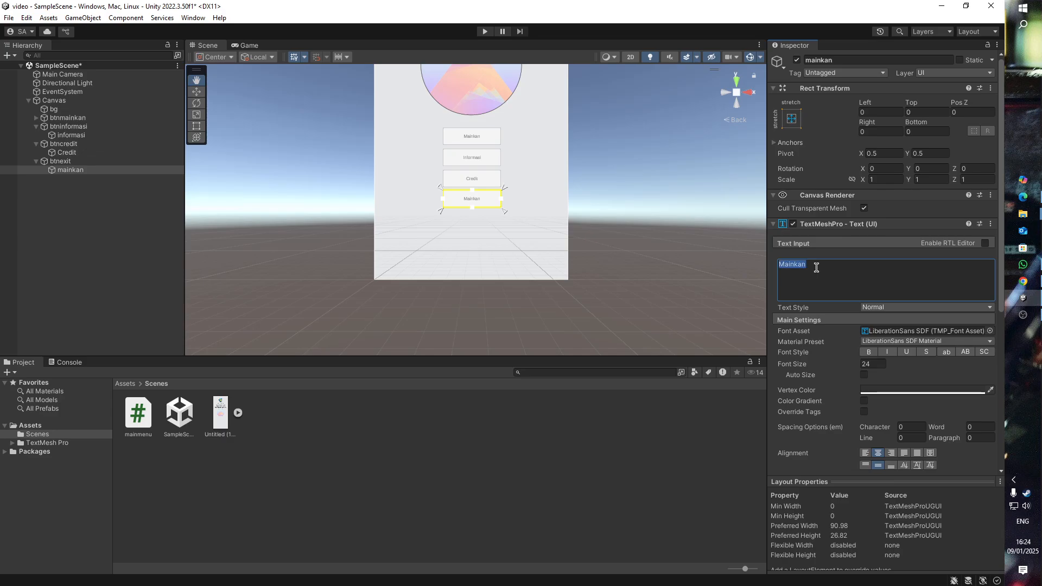
type("EXIT")
key("BackSpace")
Rename the text object under btnexit to Exit.
left_click(103, 169)
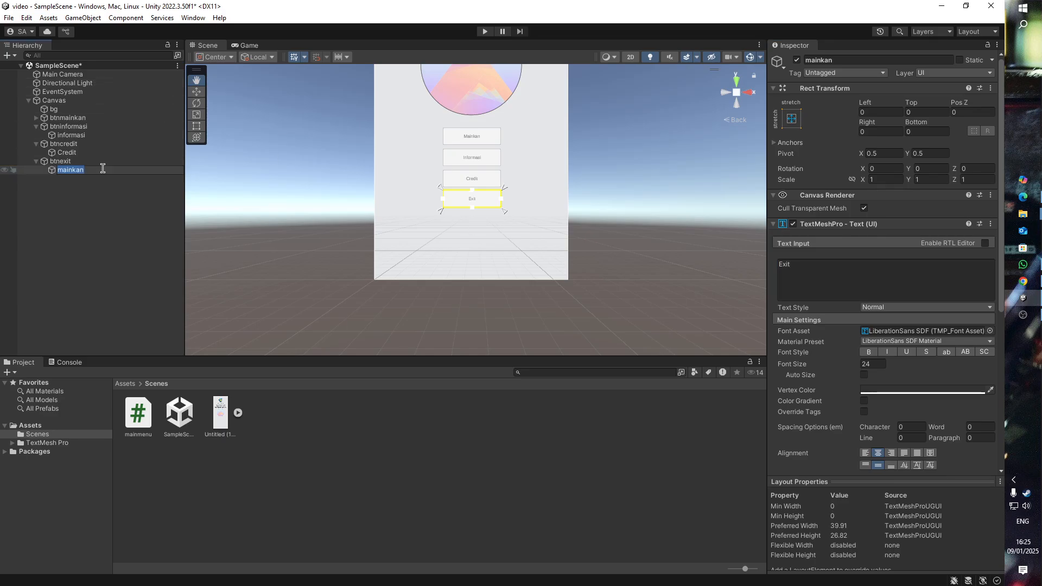
type("ED")
left_click(121, 217)
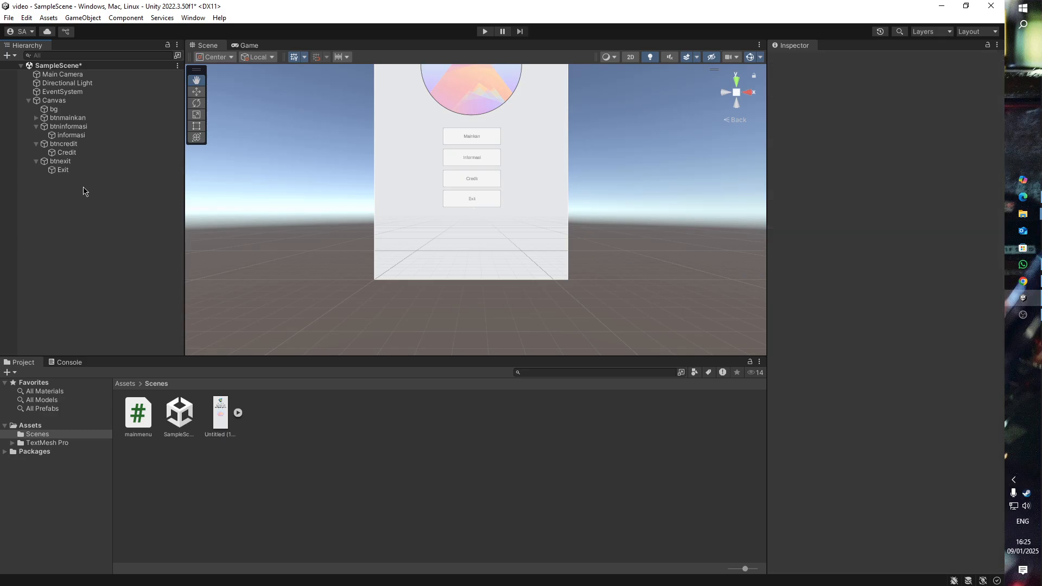
left_click_drag(374, 149, 374, 202)
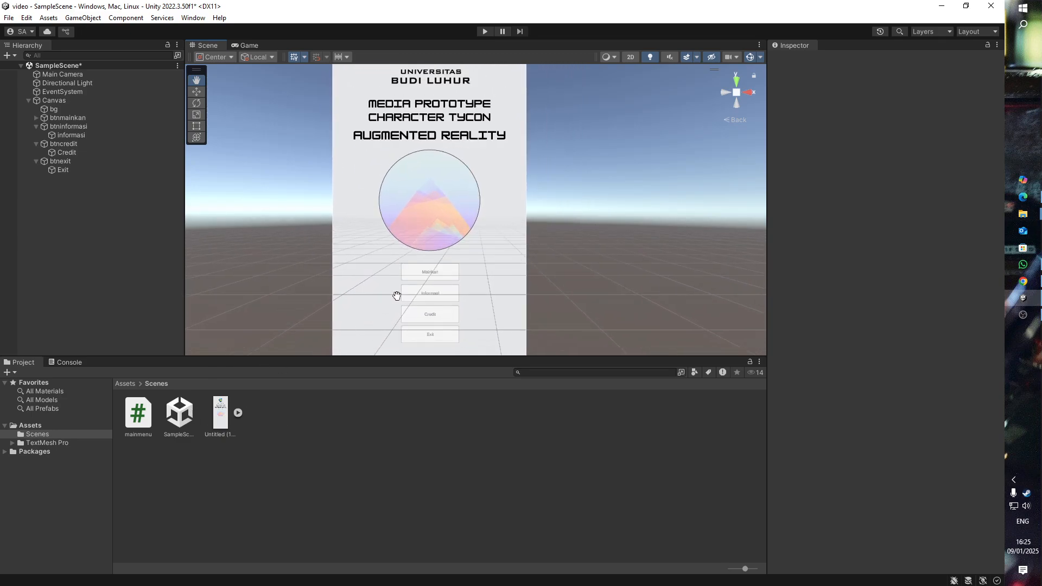
left_click_drag(395, 296, 399, 267)
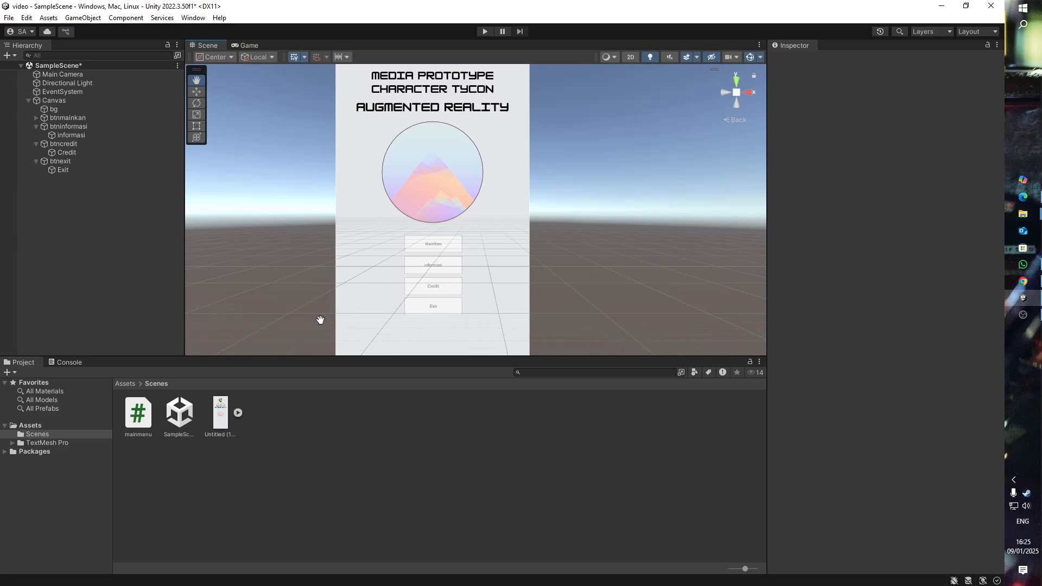
Create a new scene named Credit in the Scenes folder and open it, saving the changes to SampleScene.
right_click(296, 427)
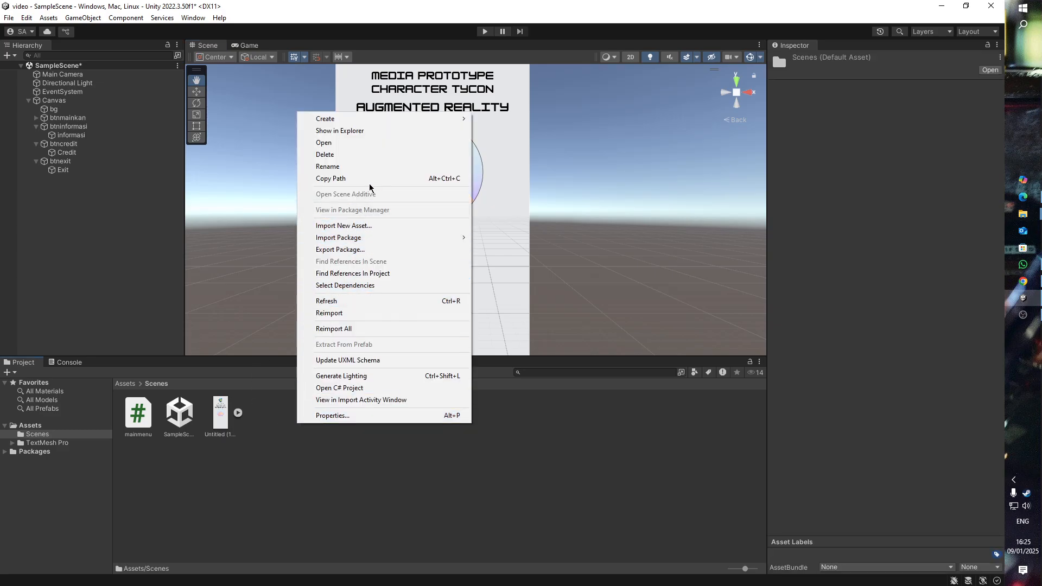
mouse_move(368, 119)
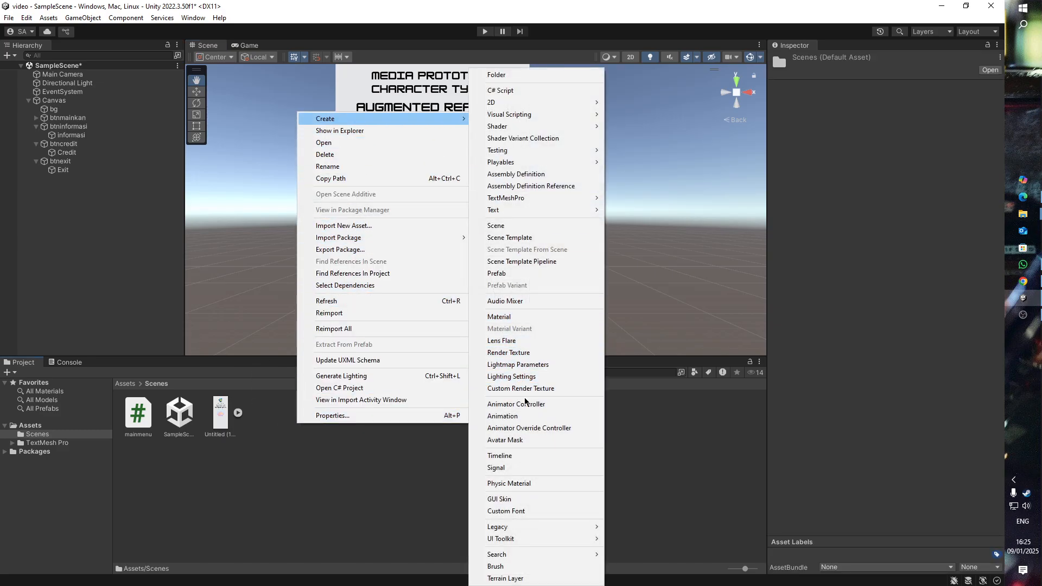
left_click(530, 227)
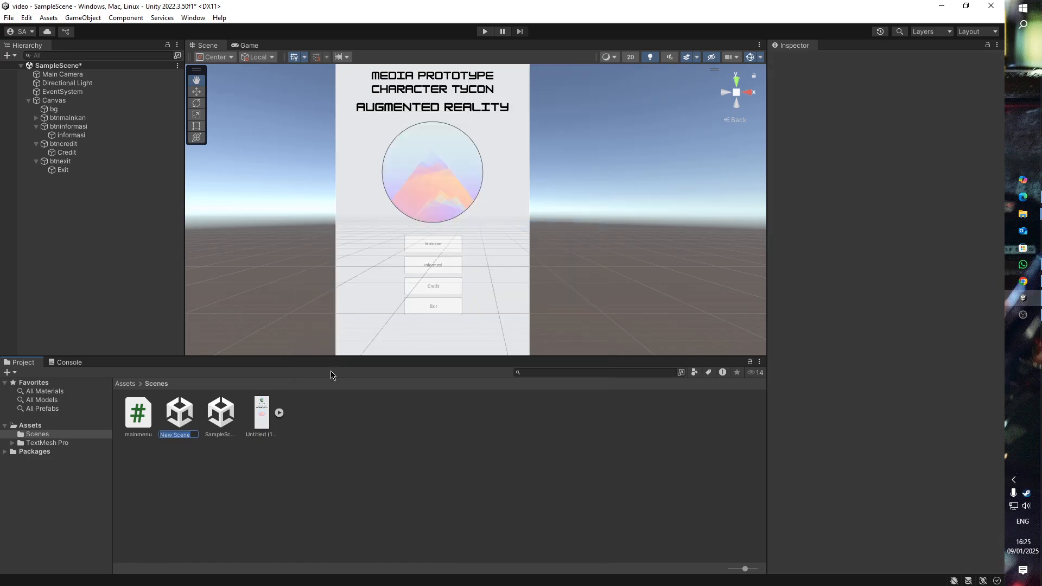
type("Credit")
key("Return")
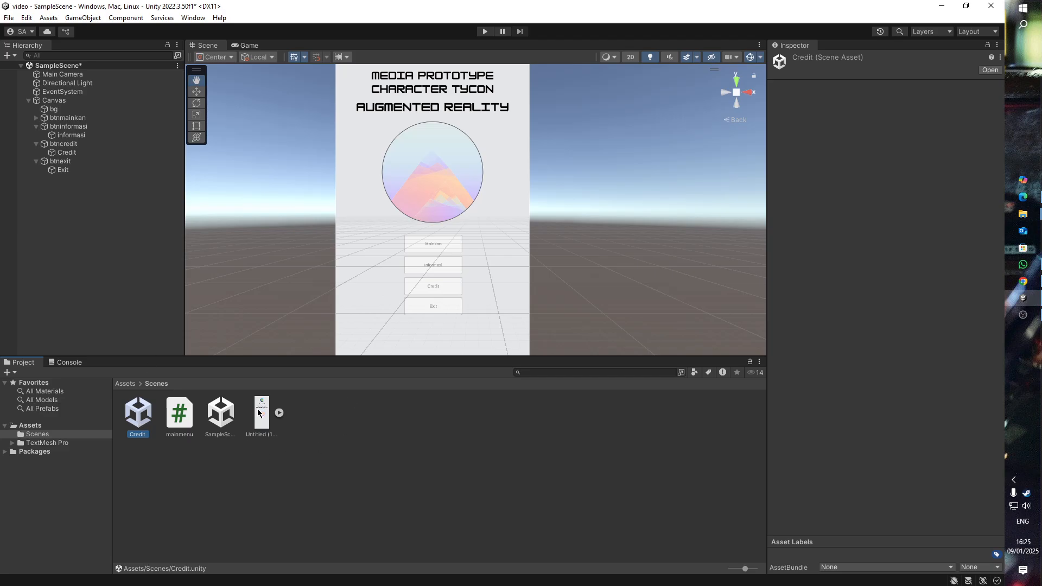
double_click(138, 418)
left_click(489, 319)
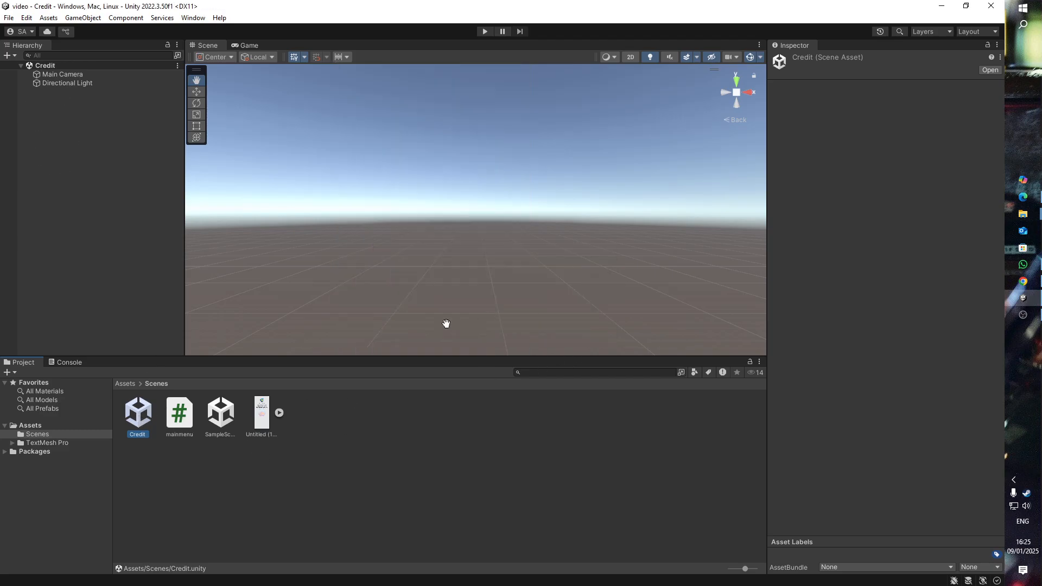
Add a UI Canvas to the Credit scene, keeping its default name.
right_click(65, 101)
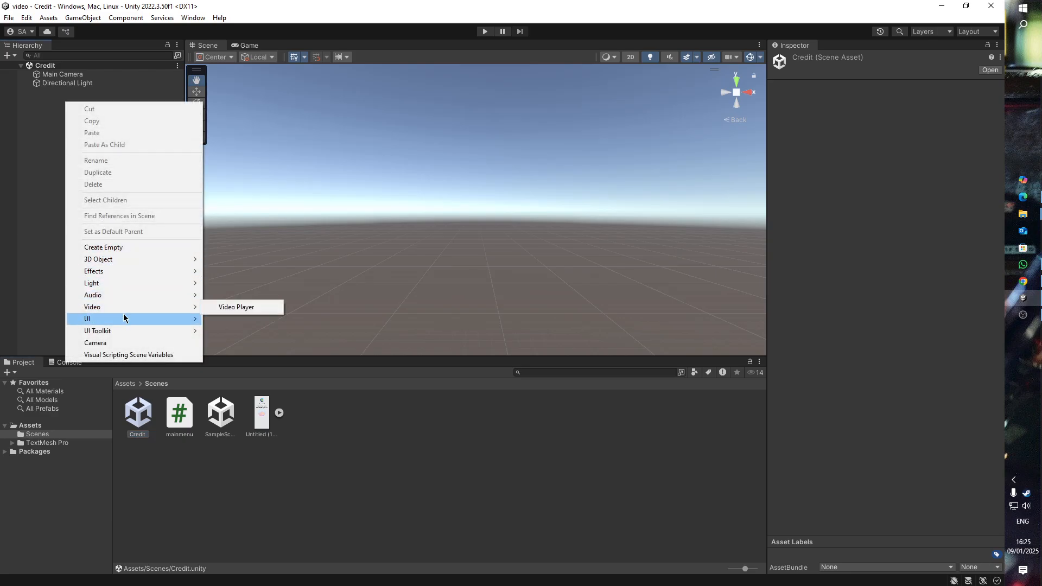
mouse_move(123, 319)
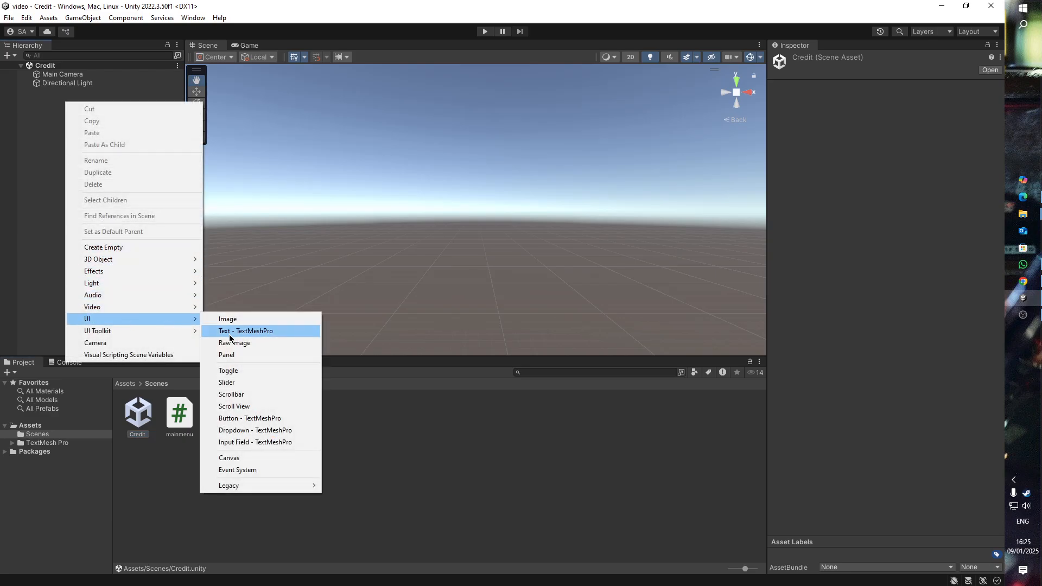
left_click(247, 459)
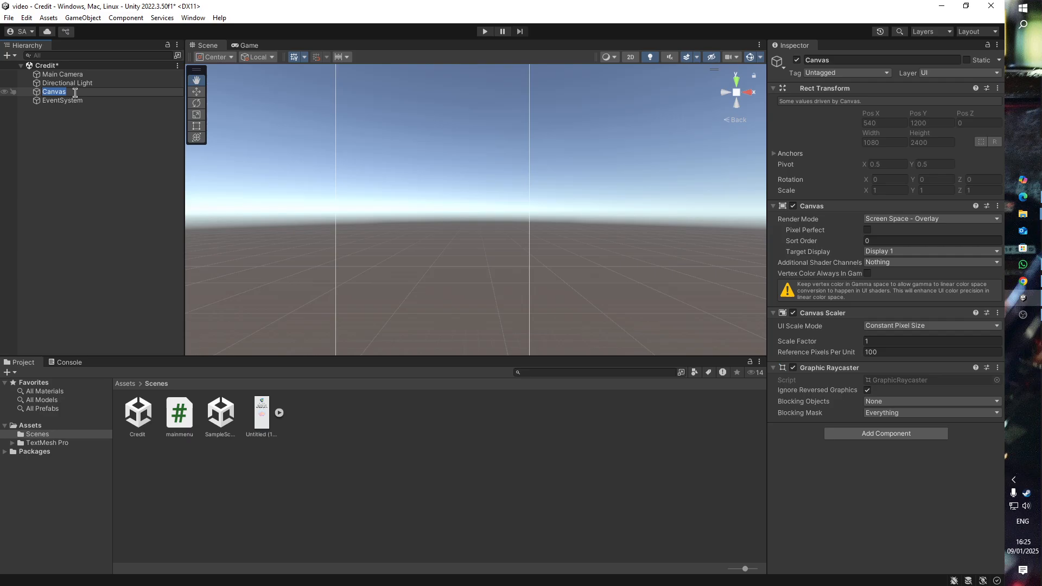
left_click(82, 110)
Add a UI Image under the Canvas and name it bg.
left_click(93, 93)
right_click(93, 91)
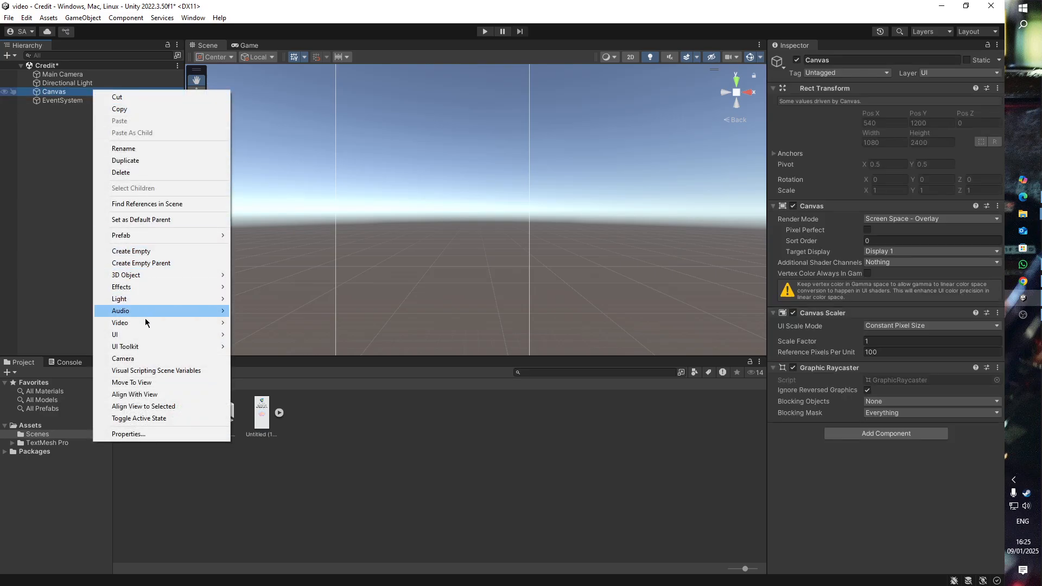
mouse_move(146, 334)
left_click(251, 333)
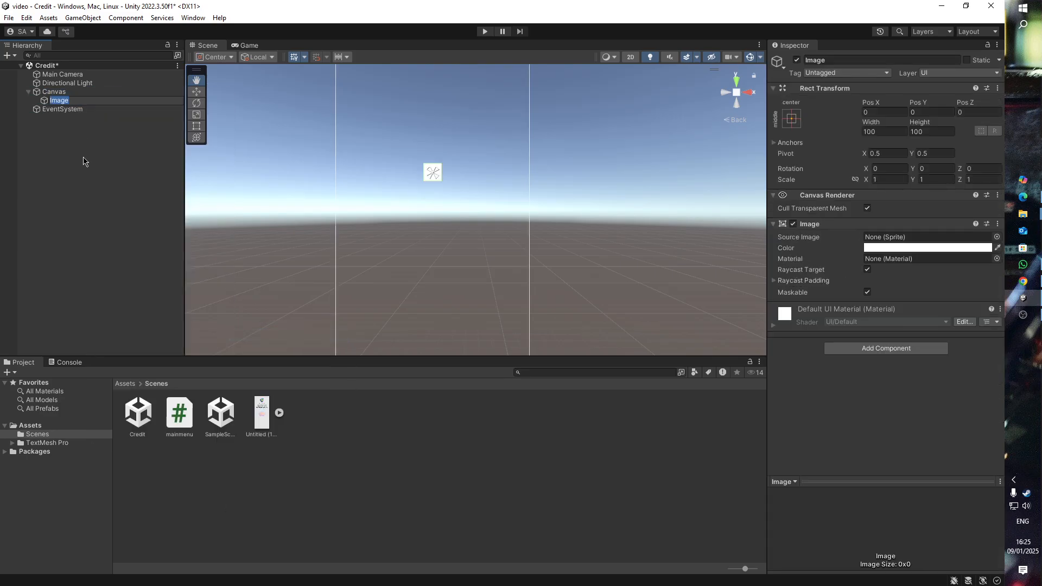
type("bg")
left_click(82, 162)
Set the bg image's width to 1080 and height to 2400.
left_click(64, 101)
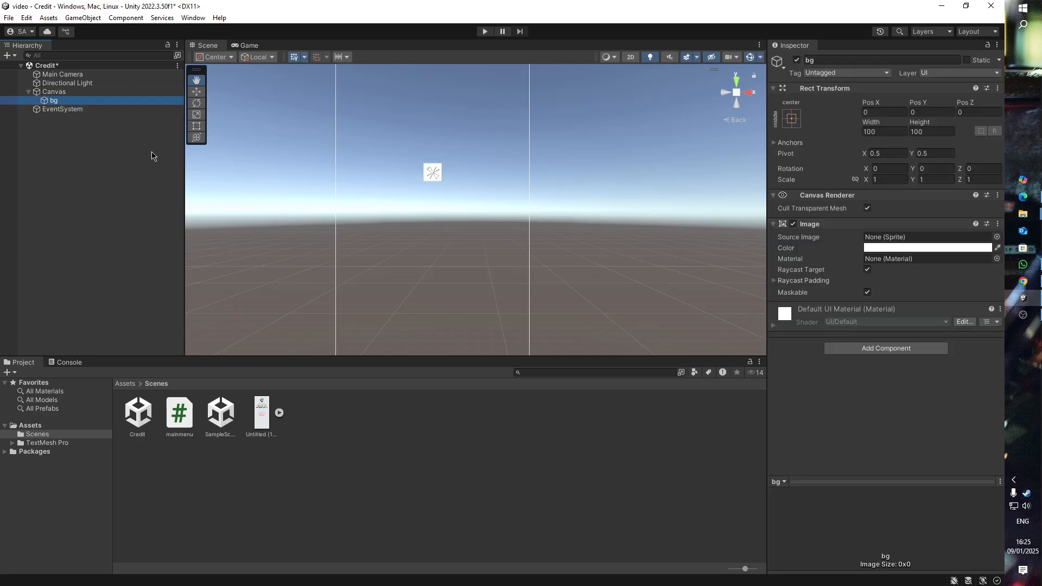
left_click(883, 132)
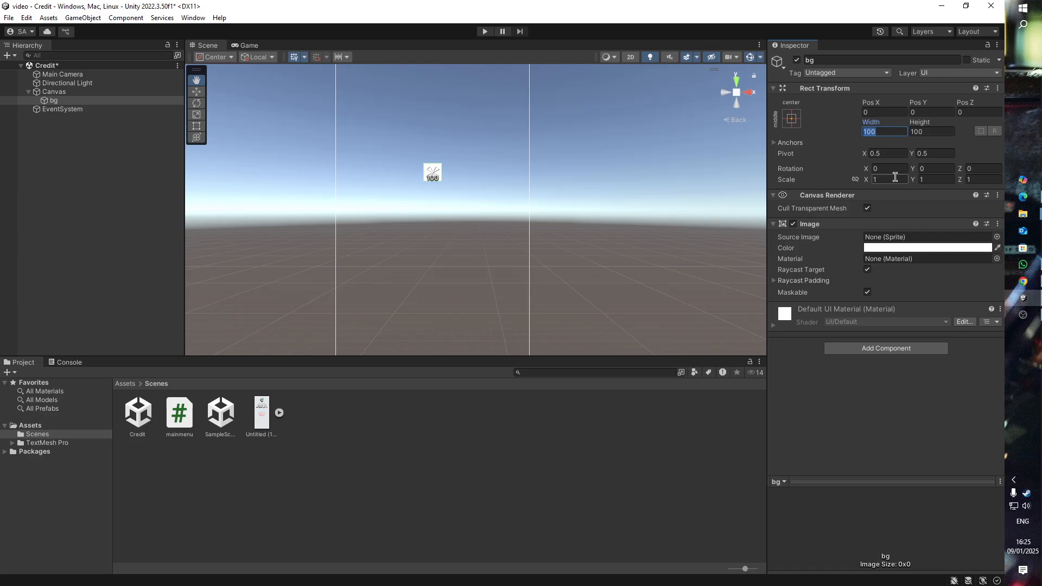
type("1080")
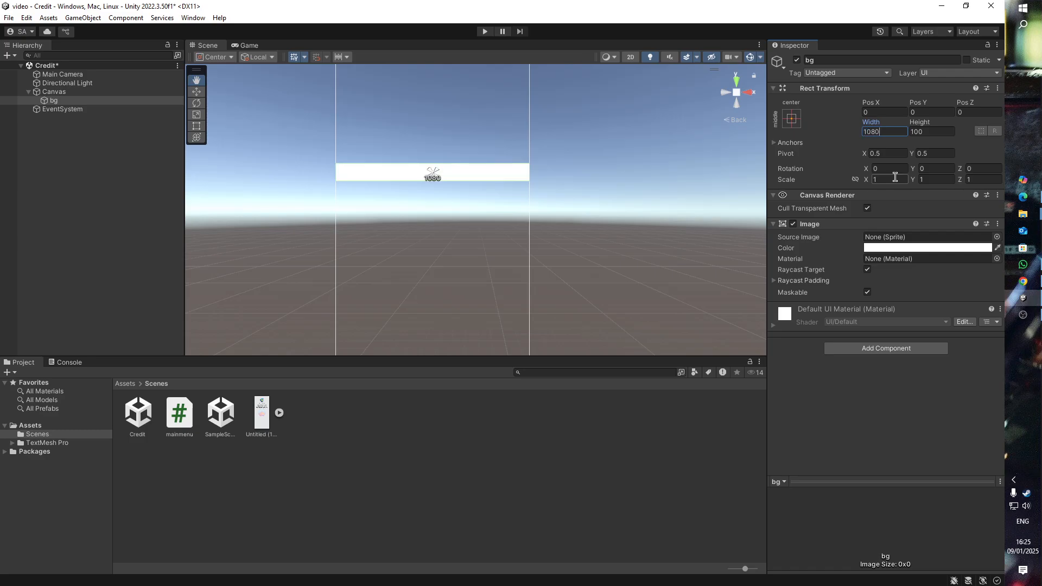
left_click(939, 129)
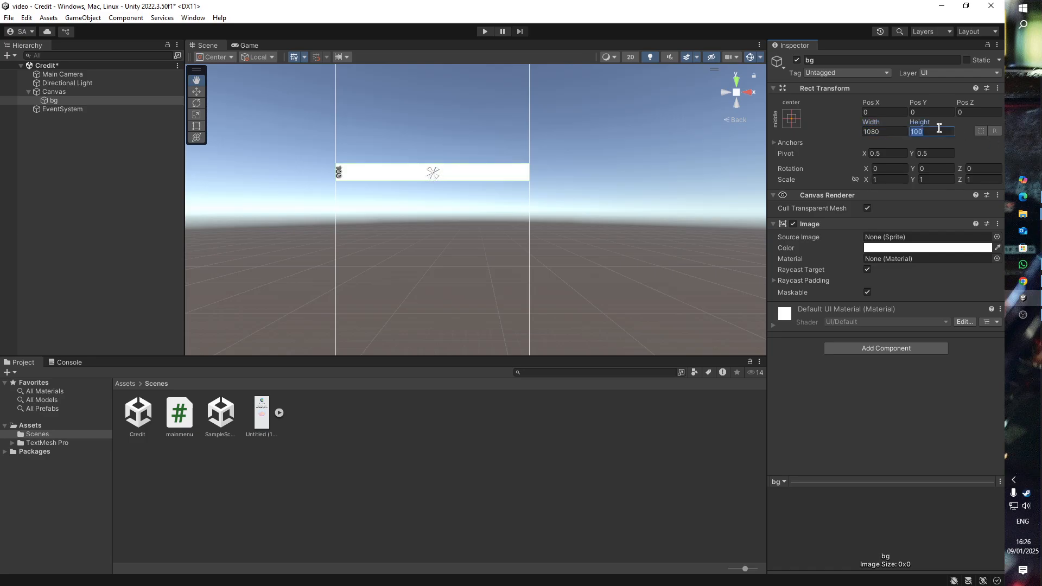
type("2400")
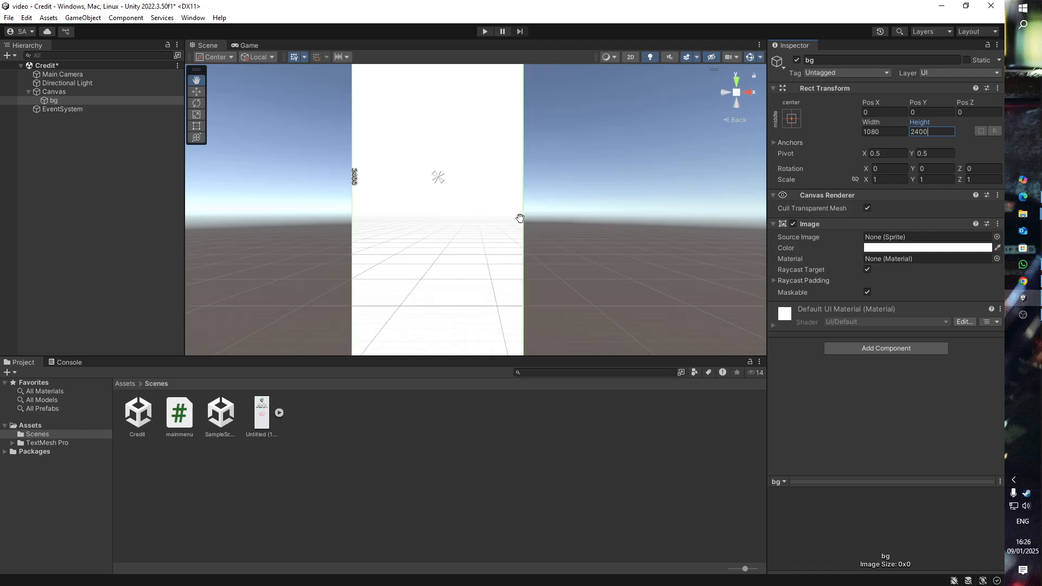
Assign the Untitled (1080 x 2400 px) sprite as the source image of bg.
scroll(432, 217, "down", 2)
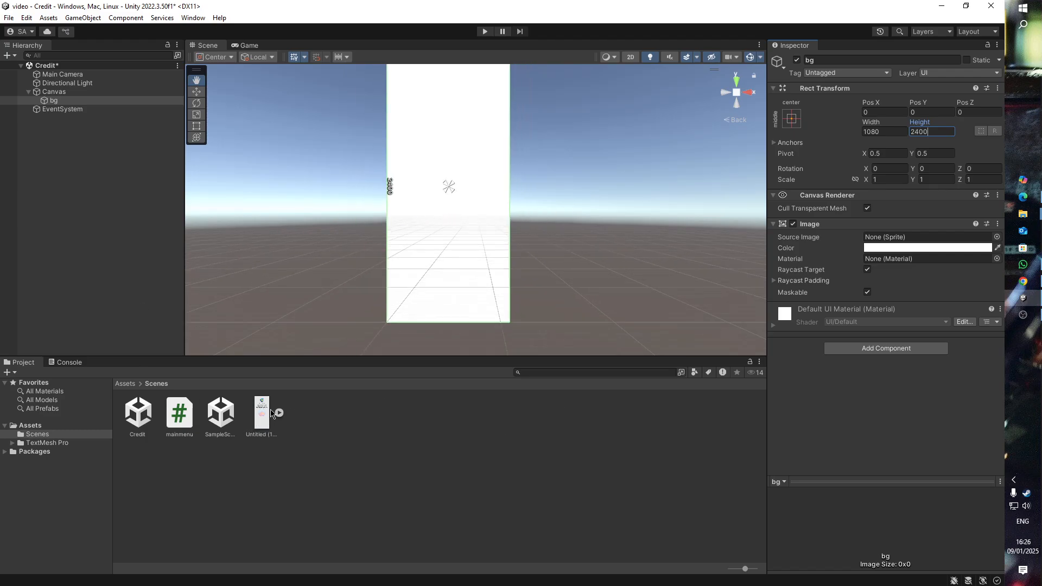
left_click_drag(264, 414, 888, 241)
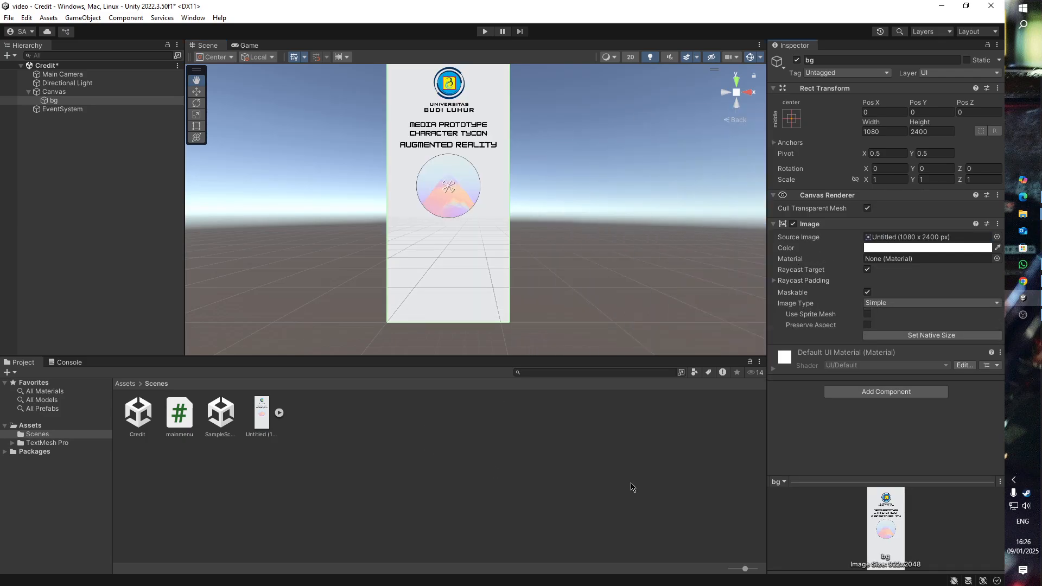
scroll(463, 329, "up", 2)
left_click_drag(534, 250, 540, 330)
left_click_drag(526, 267, 507, 252)
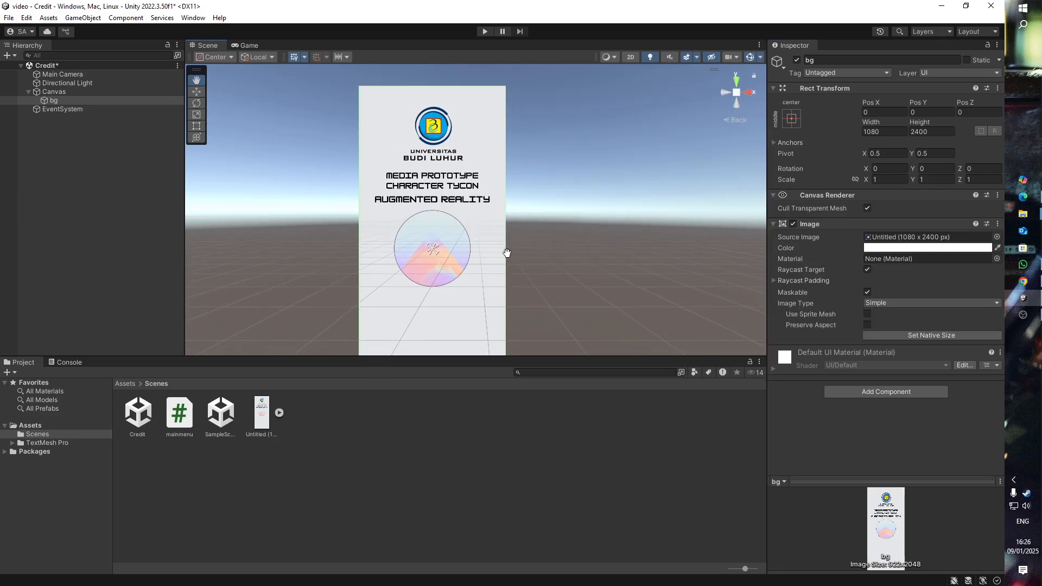
Collapse the Canvas, reopen SampleScene while saving the changes to Credit, and expand its Canvas.
left_click(30, 93)
left_click(30, 94)
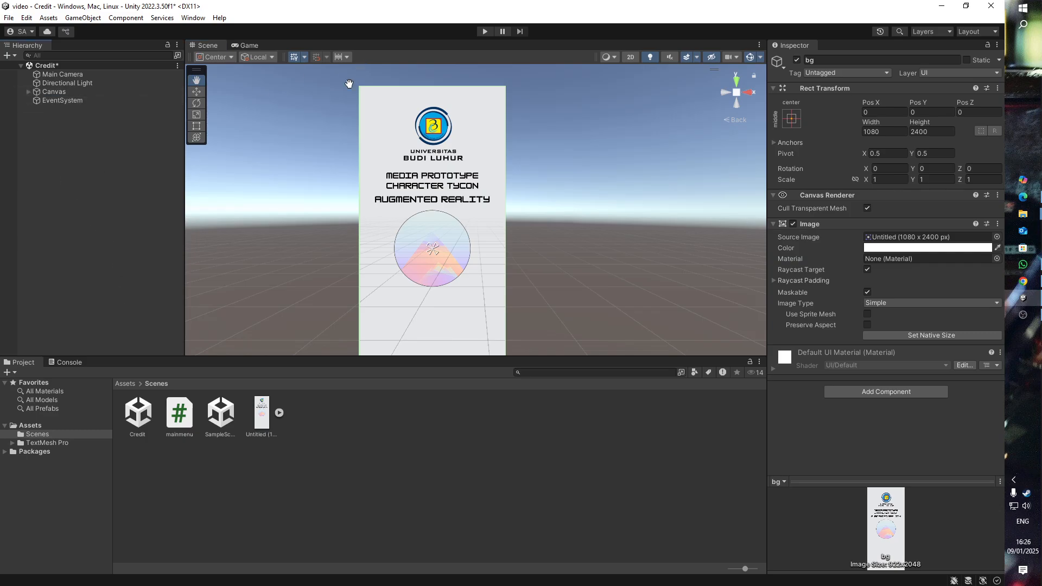
double_click(222, 426)
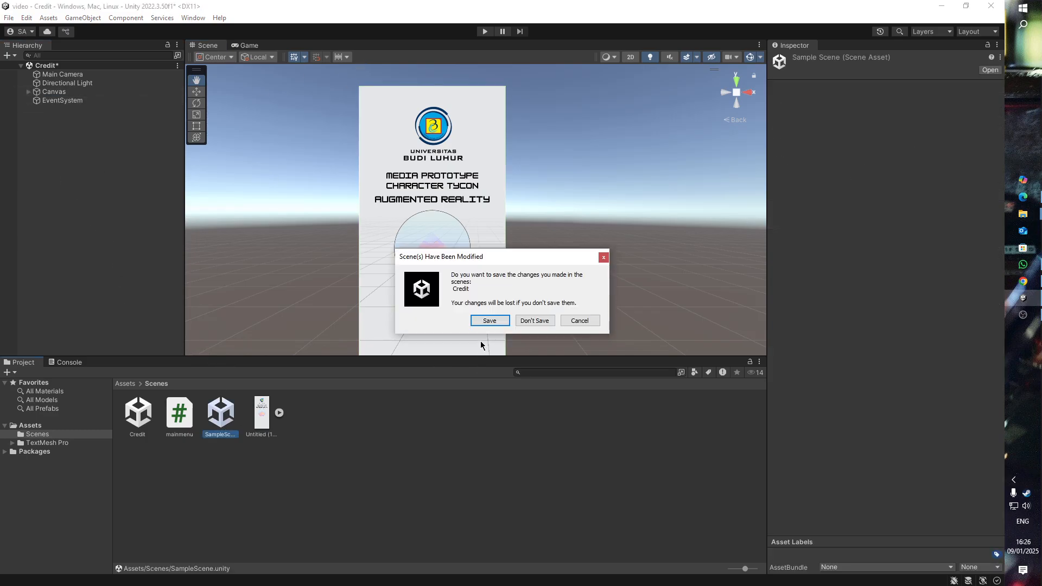
left_click(488, 320)
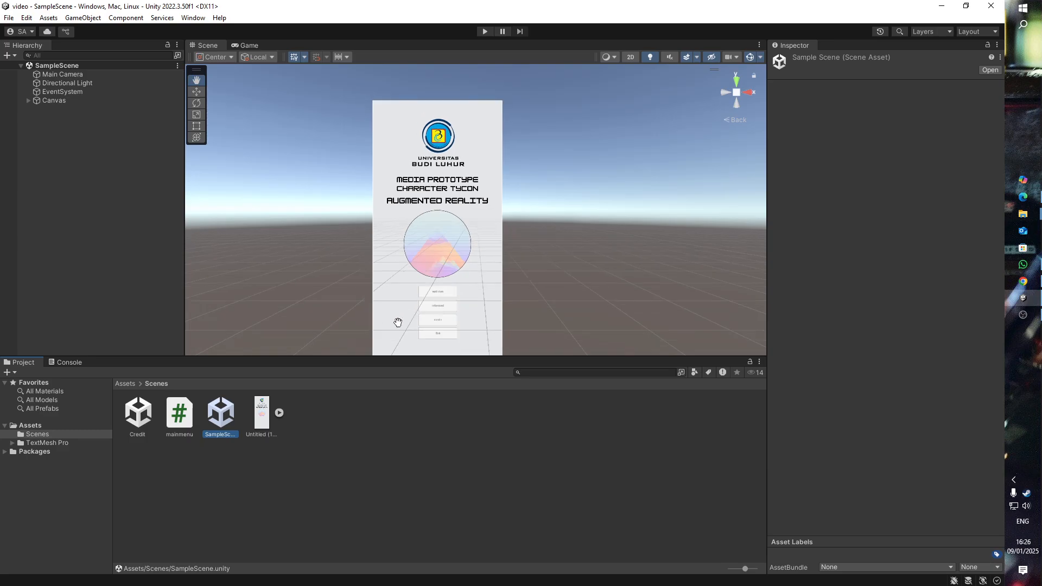
left_click(28, 100)
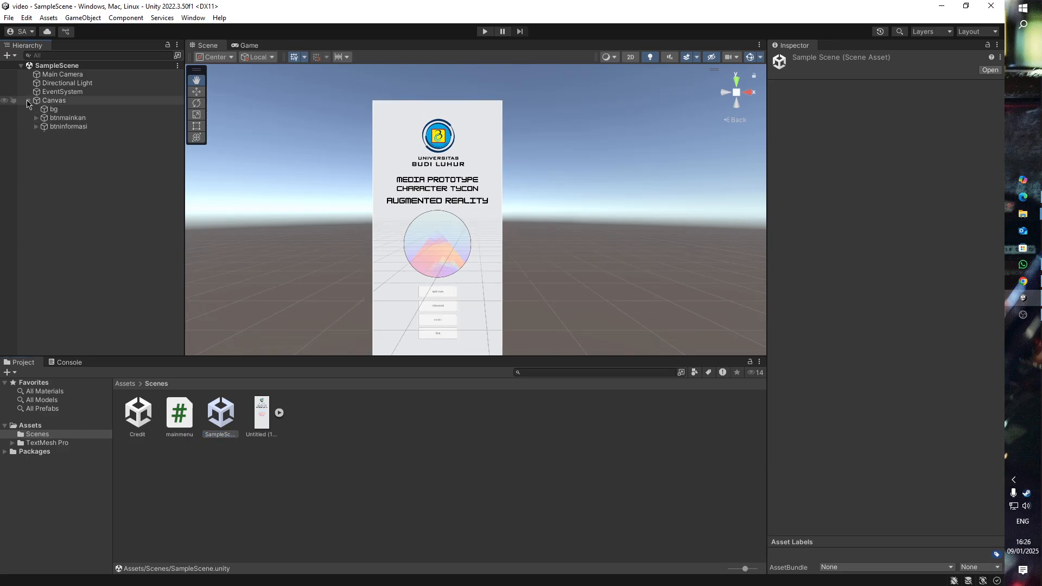
Open the mainmenu script in Visual Studio Code, review its quit and scene-loading methods, and close the editor.
left_click(182, 414)
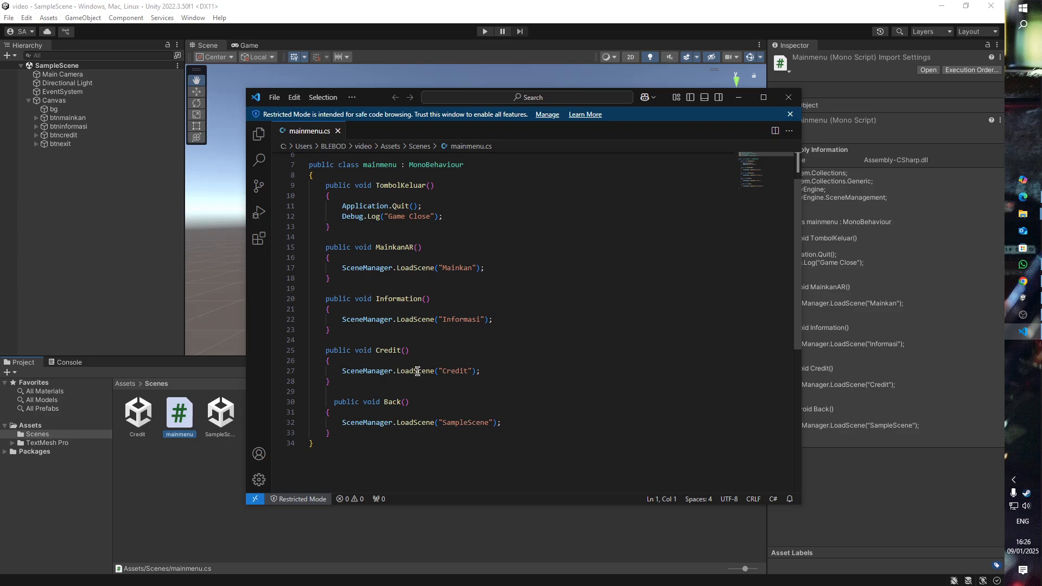
scroll(417, 371, "up", 2)
scroll(461, 380, "down", 1)
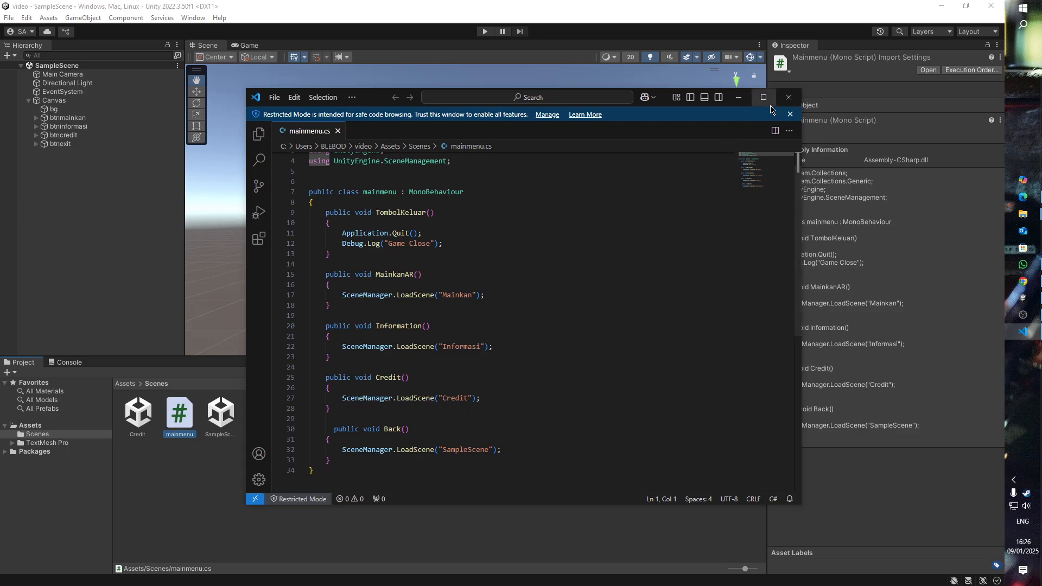
left_click(789, 97)
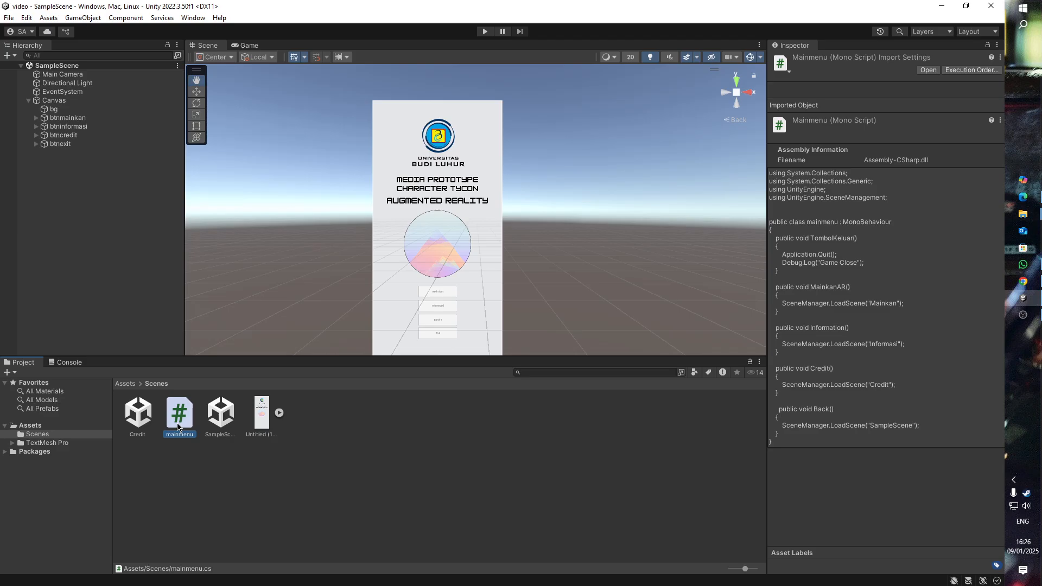
Attach the mainmenu script to the Canvas object of SampleScene.
left_click_drag(178, 427, 66, 102)
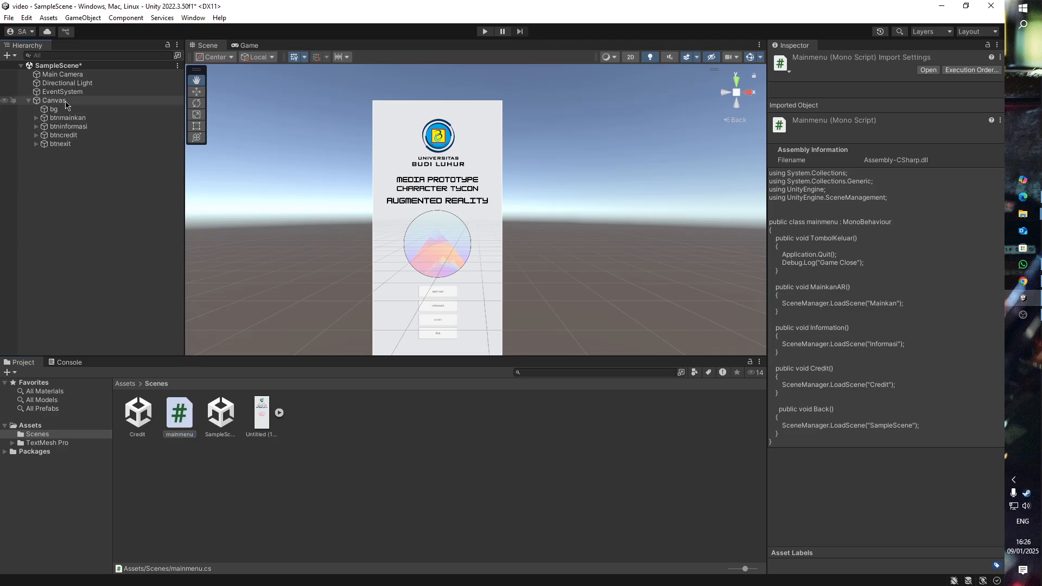
left_click(36, 118)
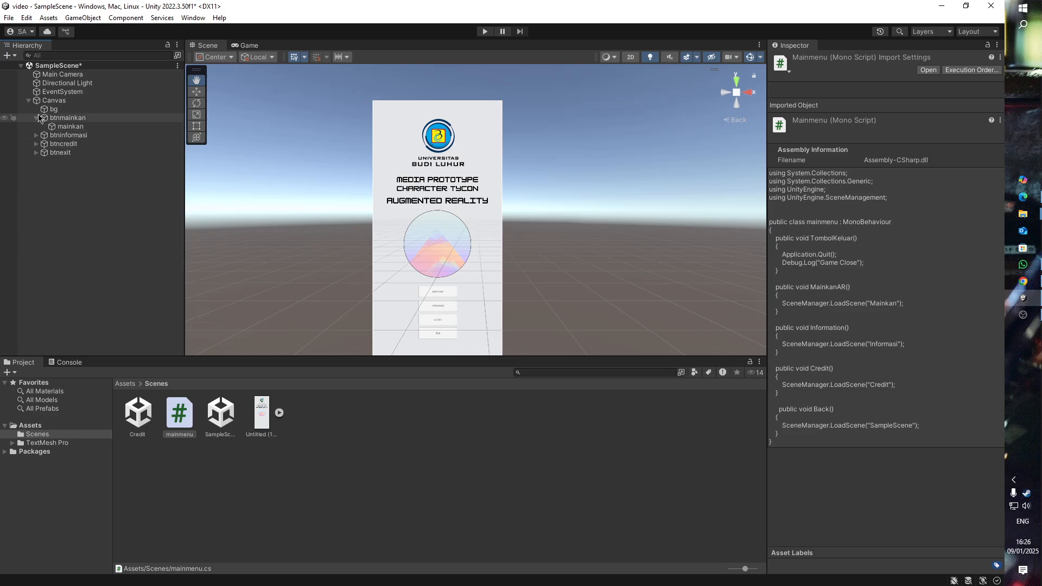
left_click(36, 118)
Add an On Click event to btncredit that calls mainmenu's Credit () function on the Canvas, and save the scene.
left_click(52, 135)
left_click(37, 135)
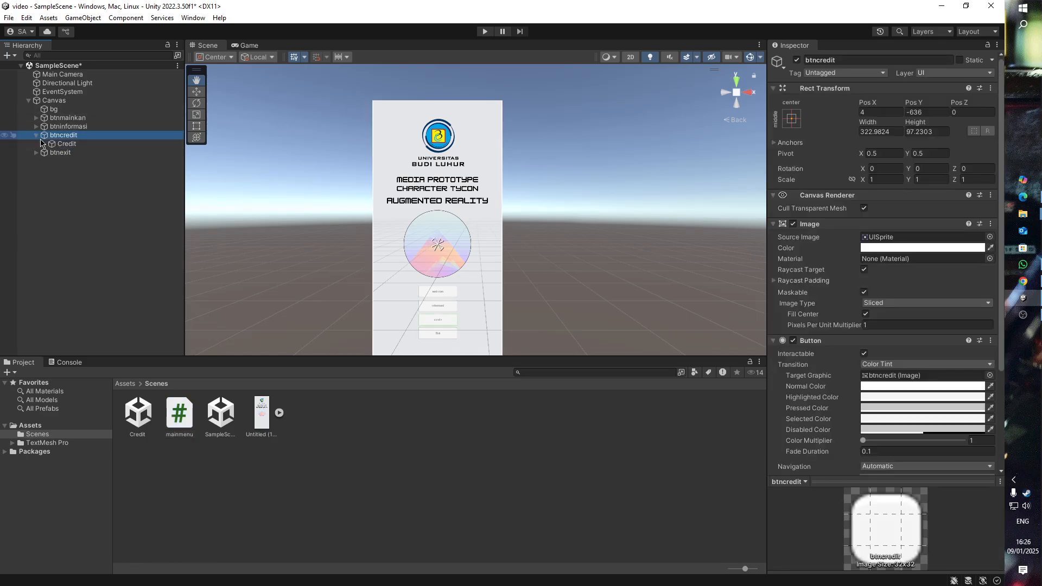
scroll(862, 352, "down", 3)
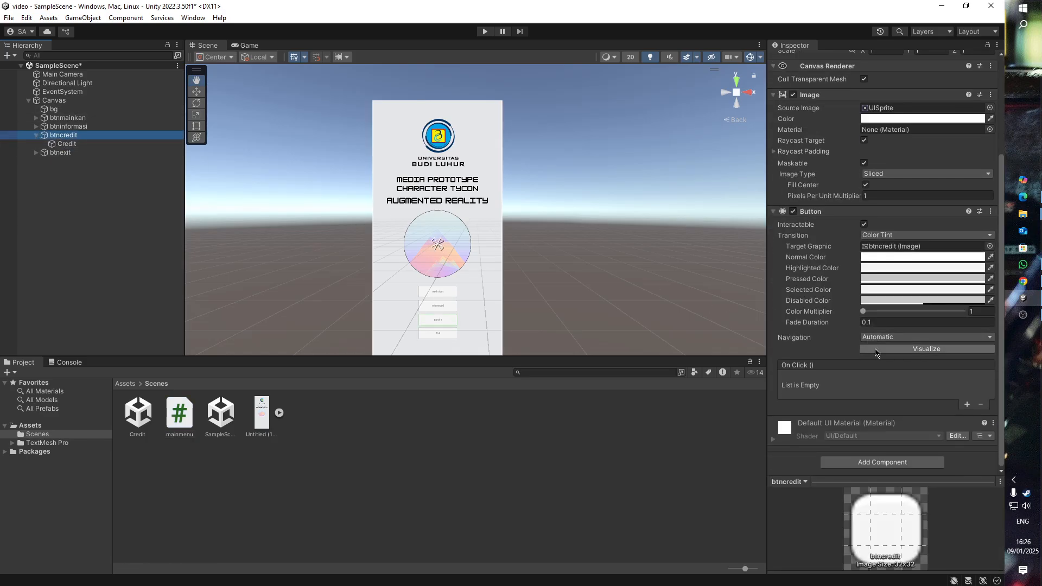
left_click(970, 406)
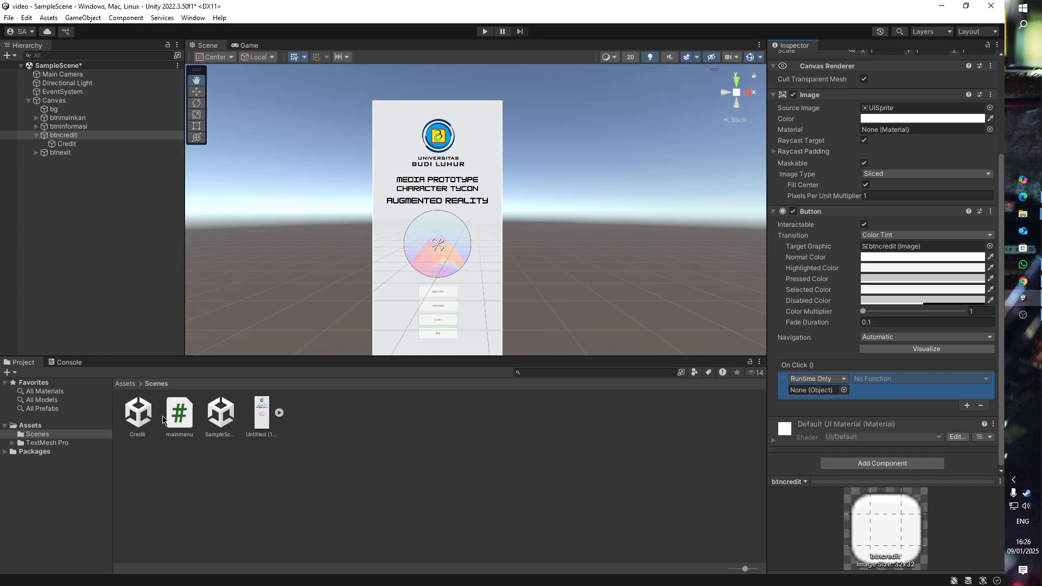
left_click_drag(55, 101, 800, 388)
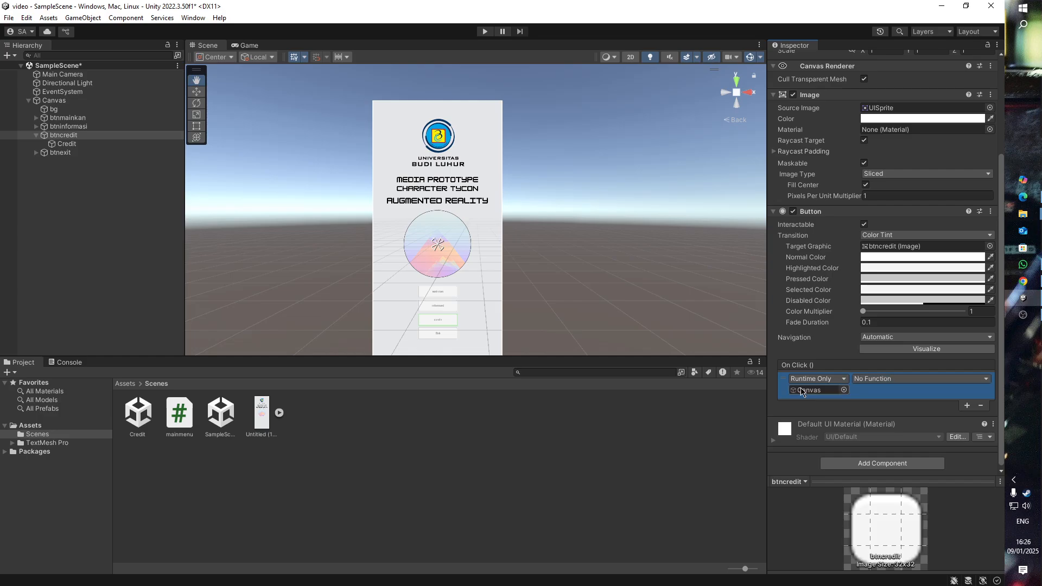
left_click(893, 378)
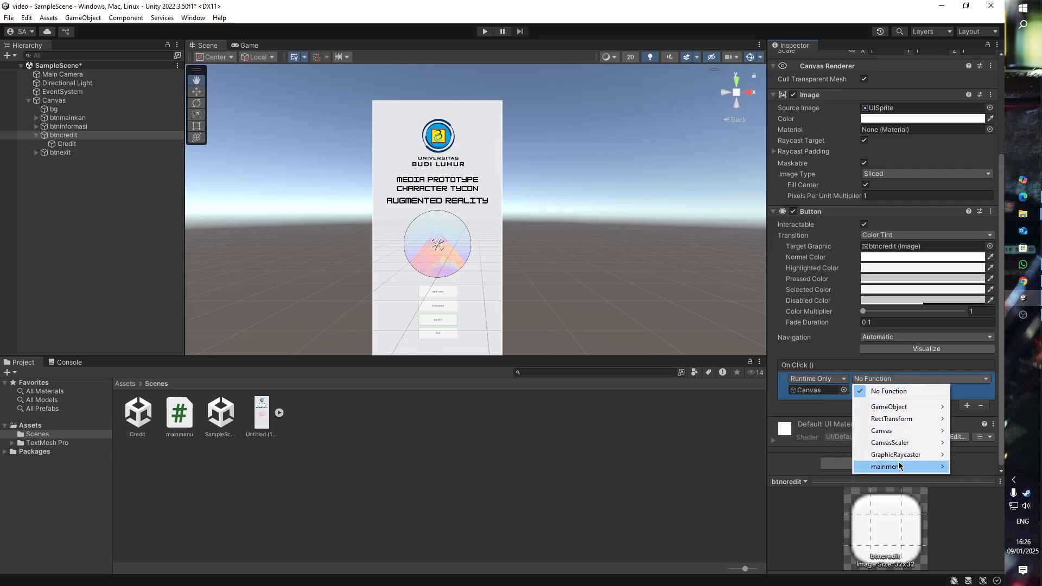
mouse_move(901, 468)
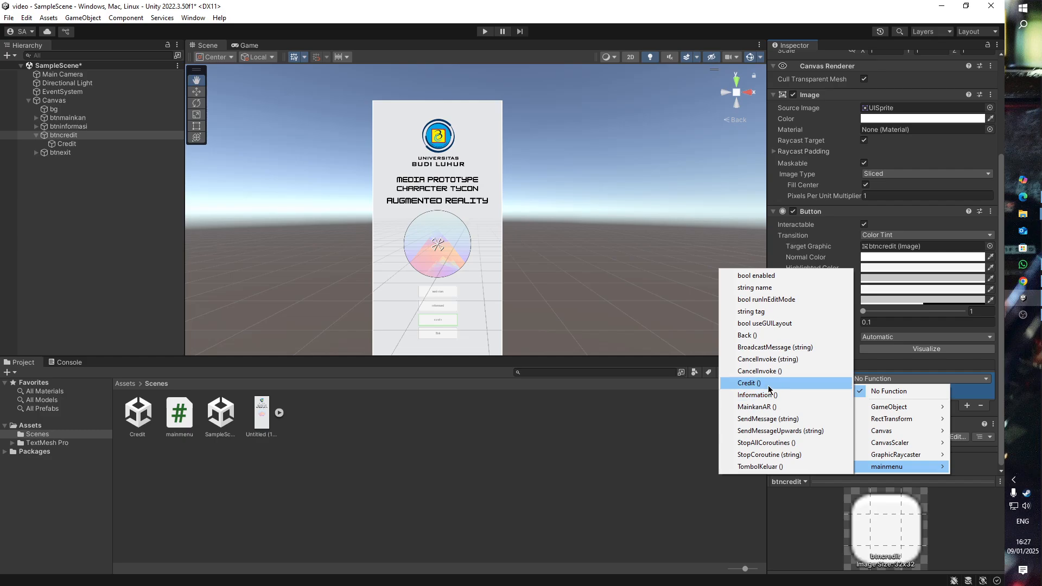
left_click(767, 385)
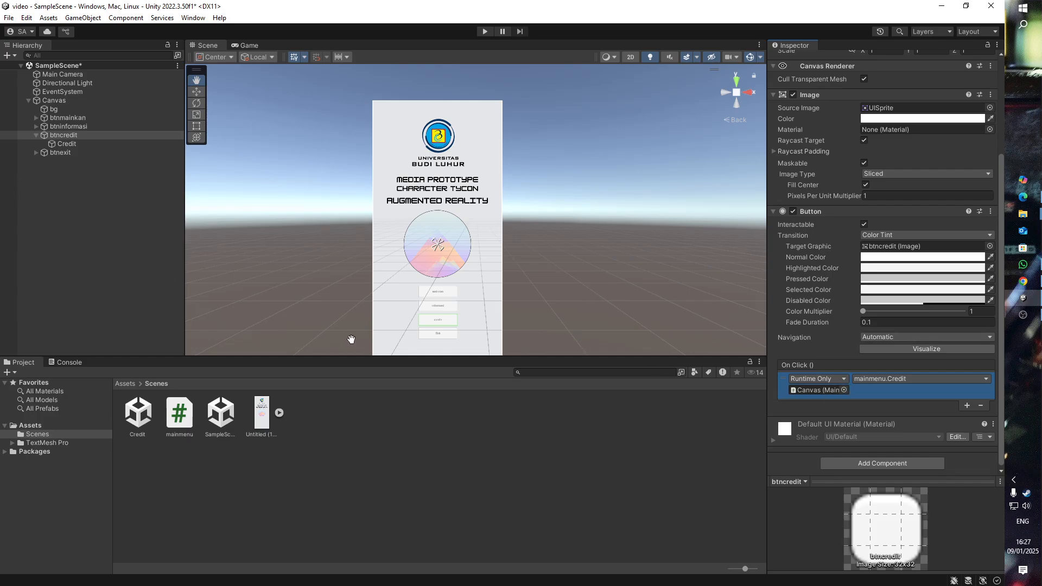
key("ctrl+s")
Check in the Build Settings which scenes are included in the build, and close the window.
left_click(9, 17)
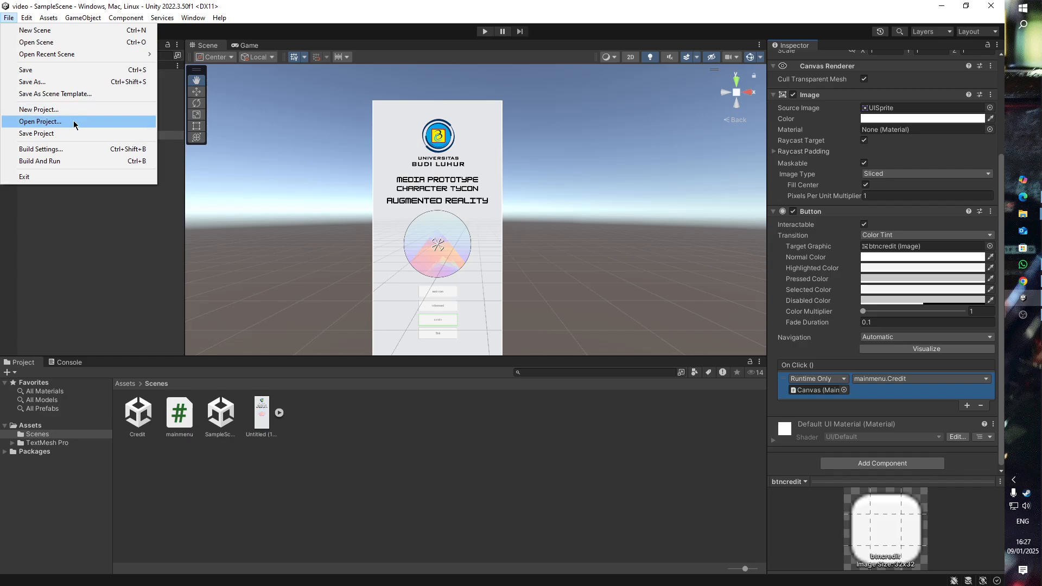
left_click(69, 152)
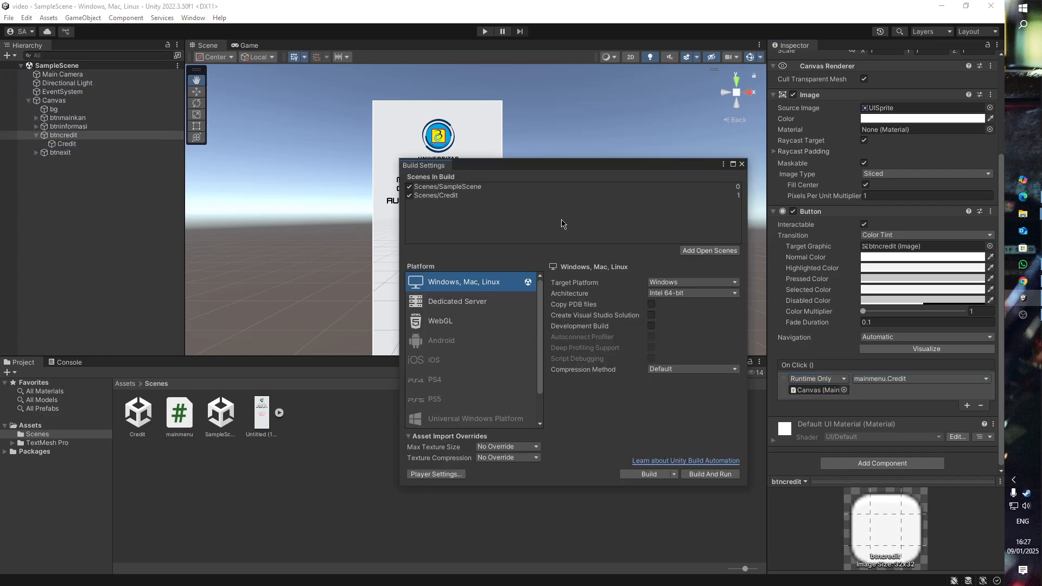
left_click_drag(539, 166, 475, 139)
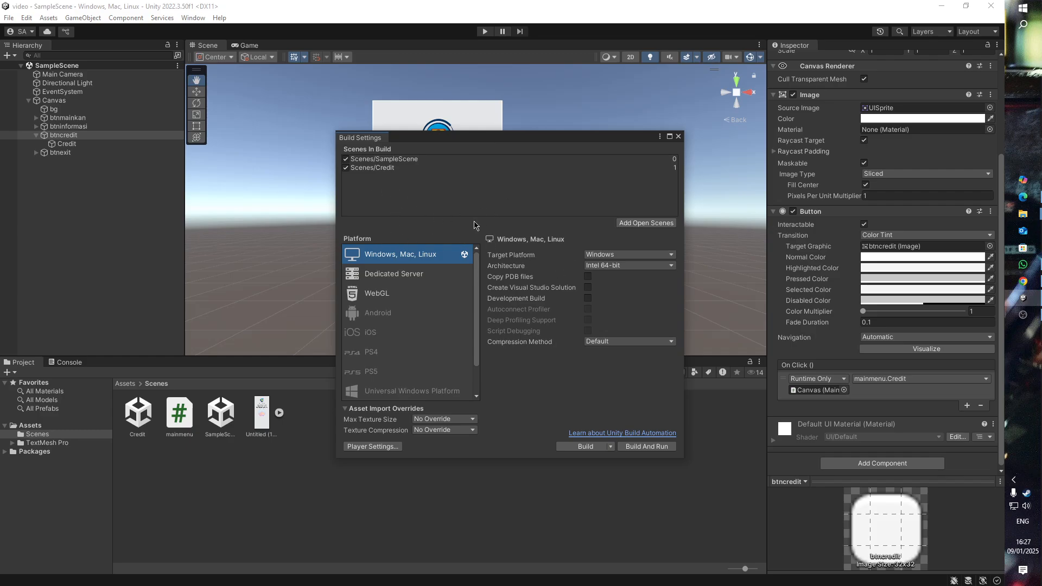
left_click(678, 137)
Run the scene in play mode, test the menu's Credit button, and stop playback.
left_click(487, 33)
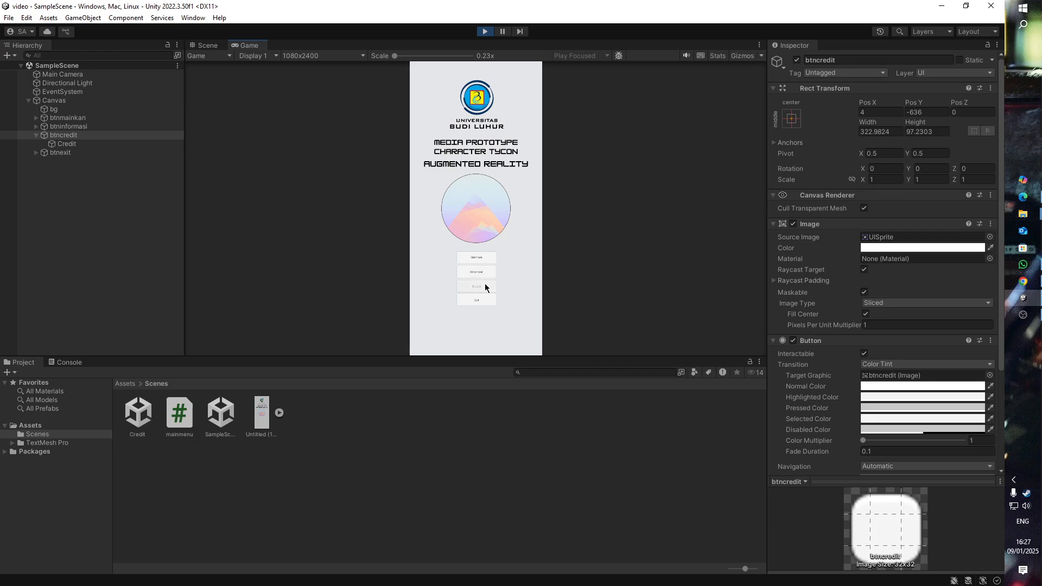
left_click(484, 284)
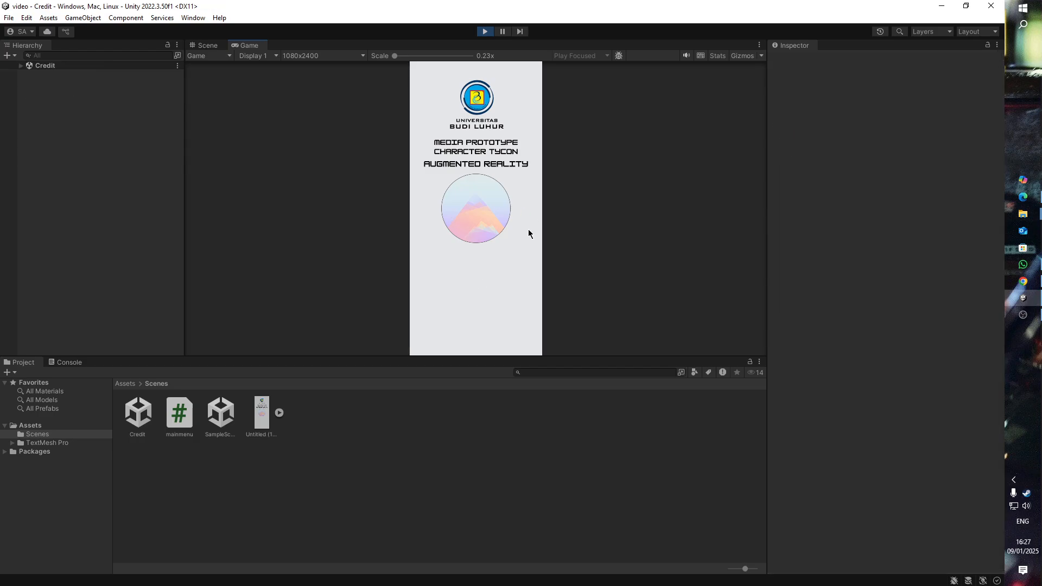
left_click(484, 32)
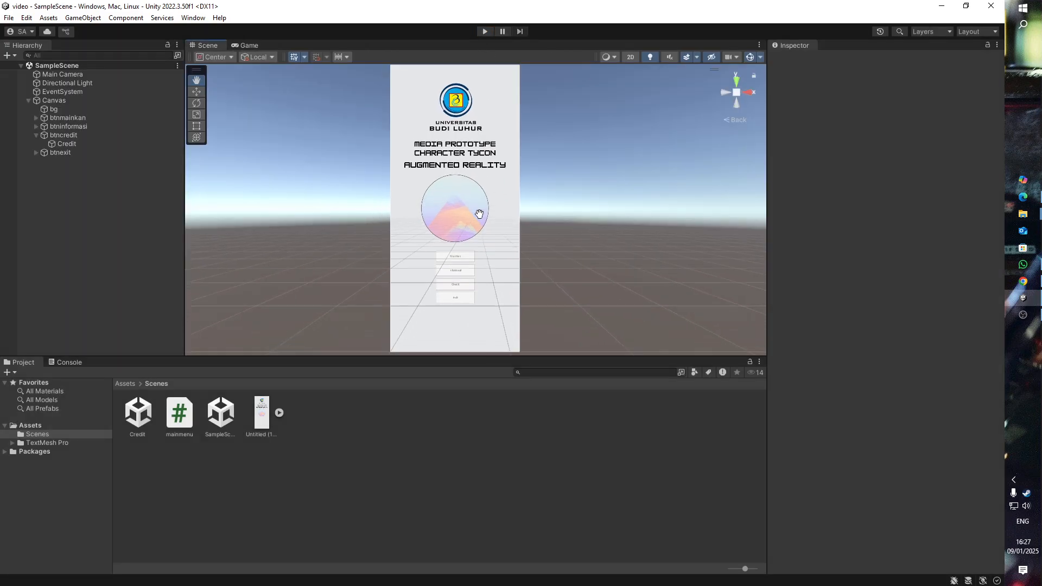
left_click_drag(479, 213, 481, 208)
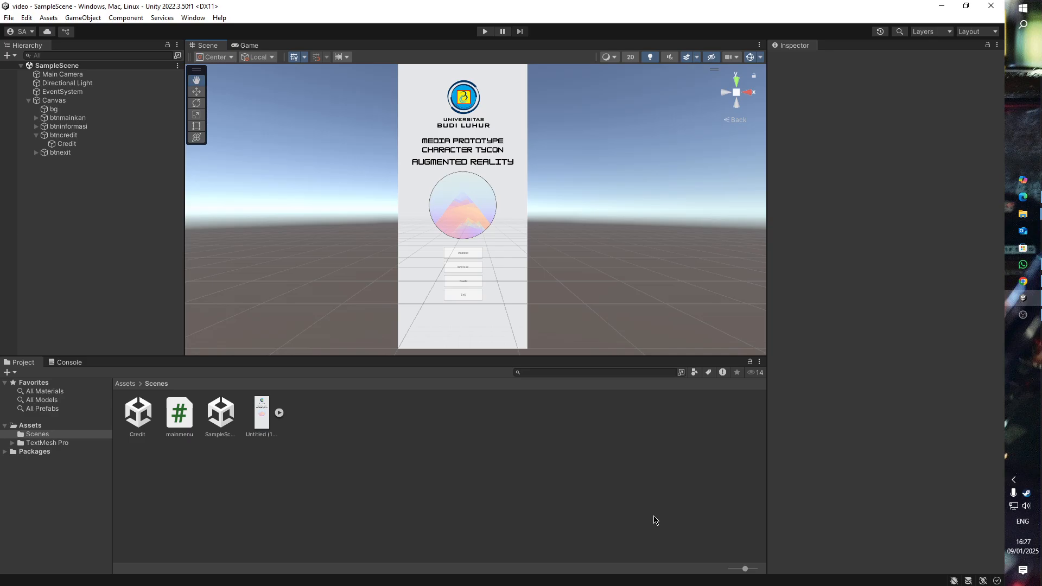
key("alt+Tab")
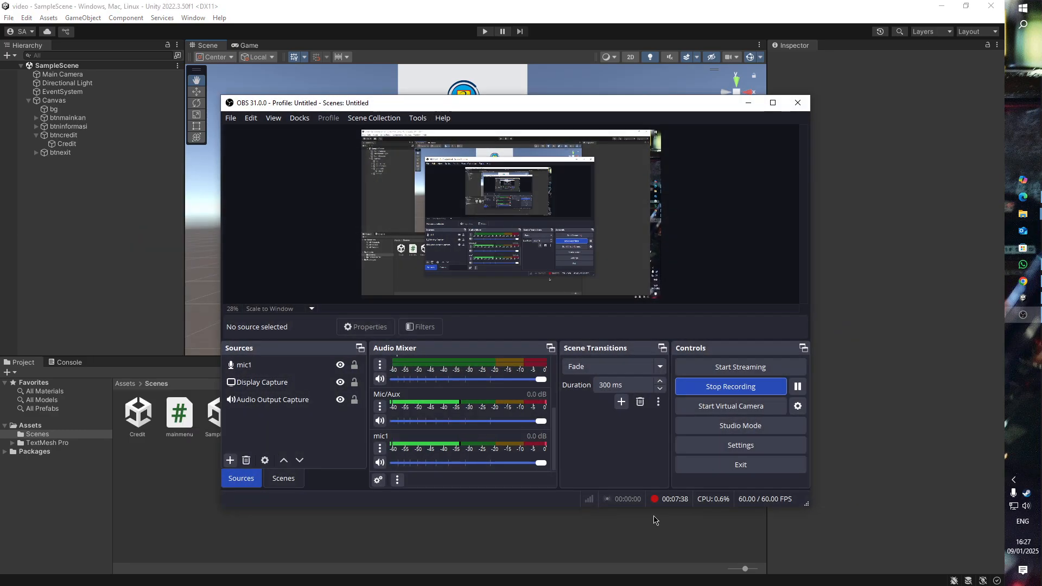